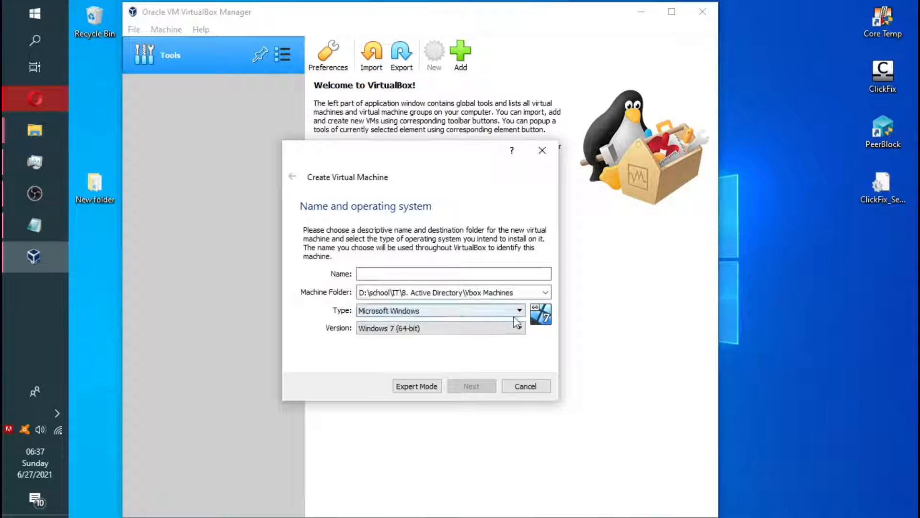
Name the new machine Win_7 and set its version to Windows 7 (64-bit)
click(519, 331)
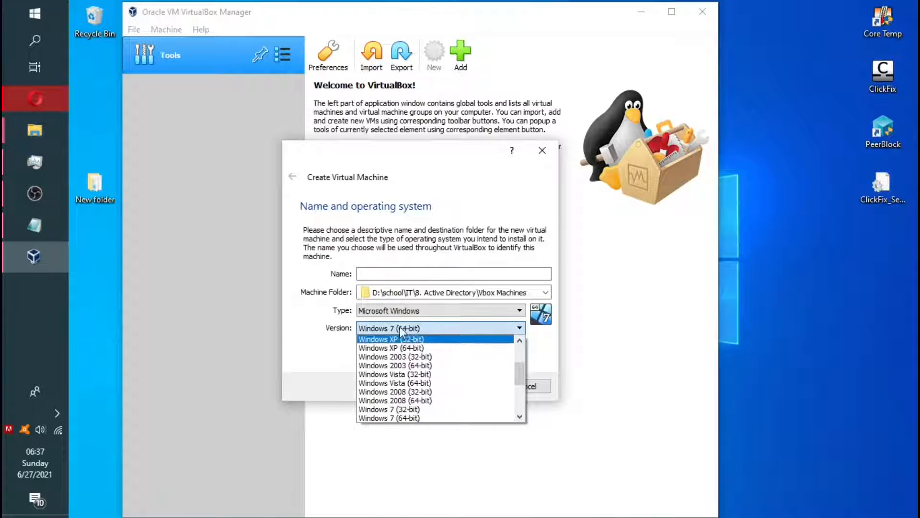
click(407, 419)
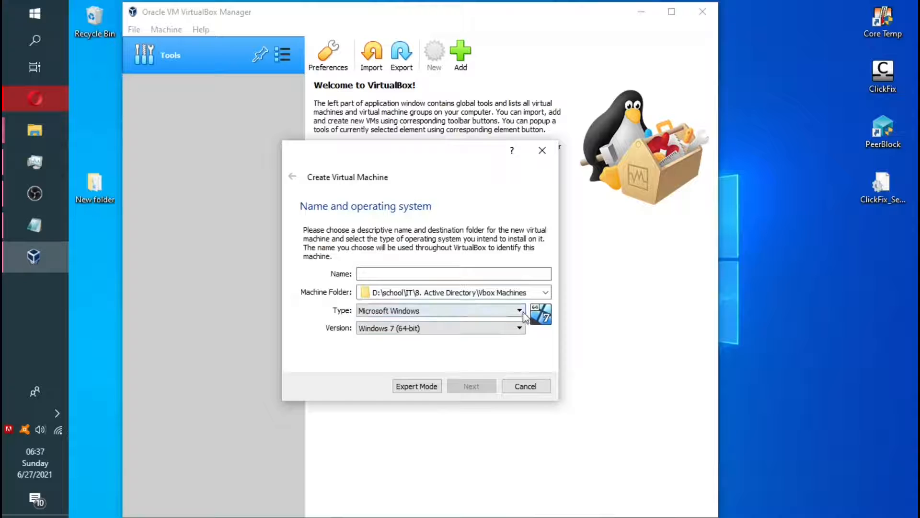
click(417, 272)
text(Win_7)
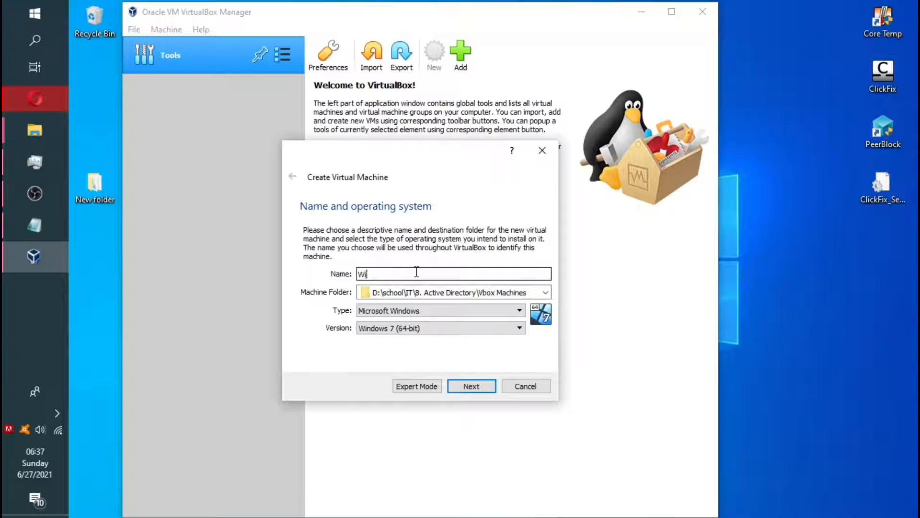
Keep 2048 MB of memory and create a new virtual hard disk now
click(471, 386)
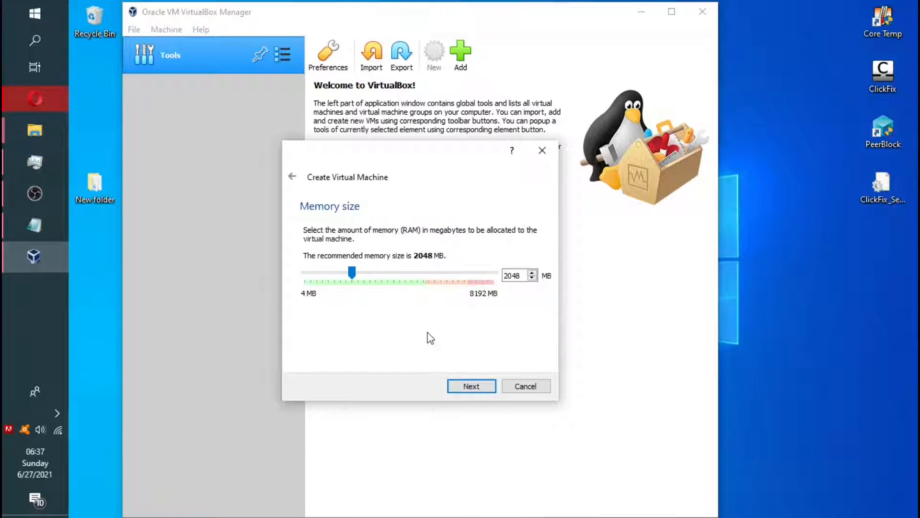
click(474, 390)
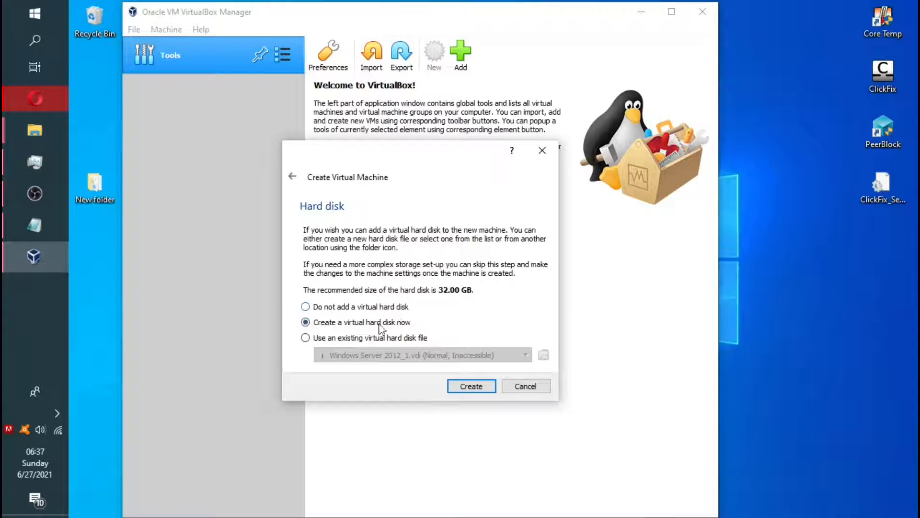
click(472, 387)
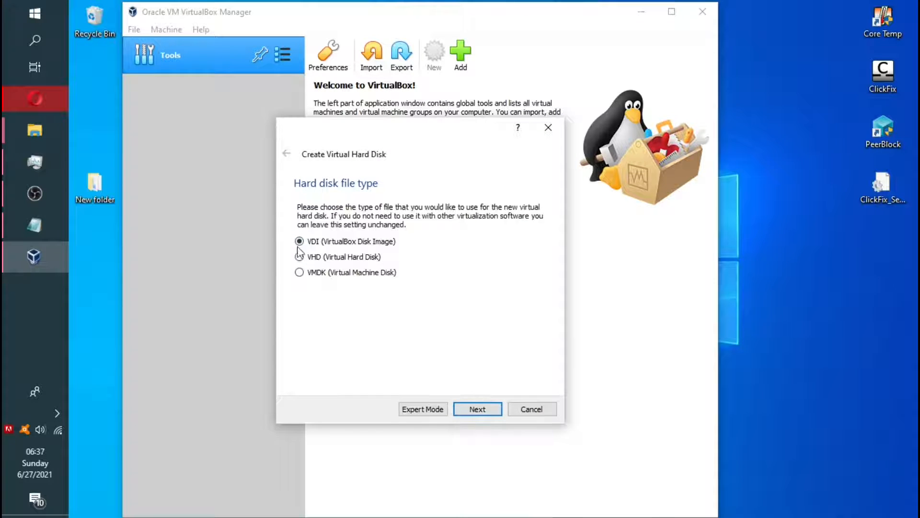
Create a dynamically allocated 32.00 GB VDI disk to finish the Win_7 machine
click(476, 408)
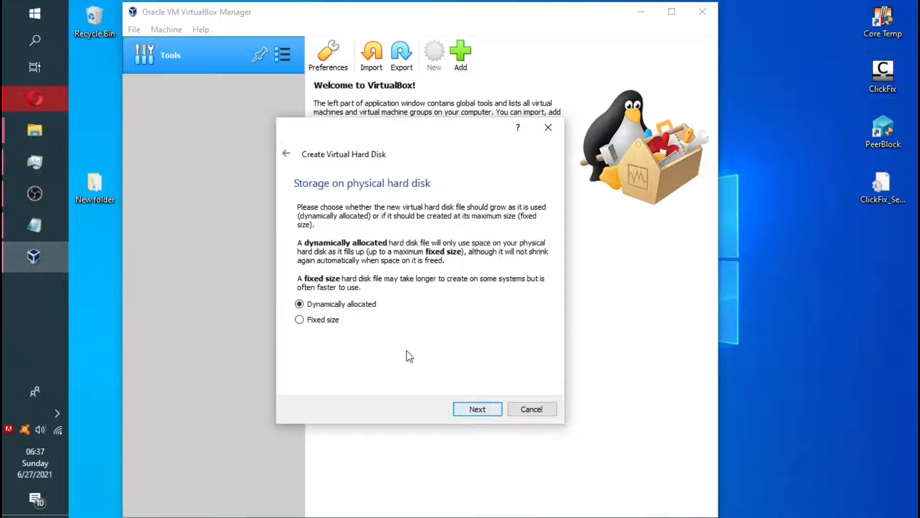
click(477, 408)
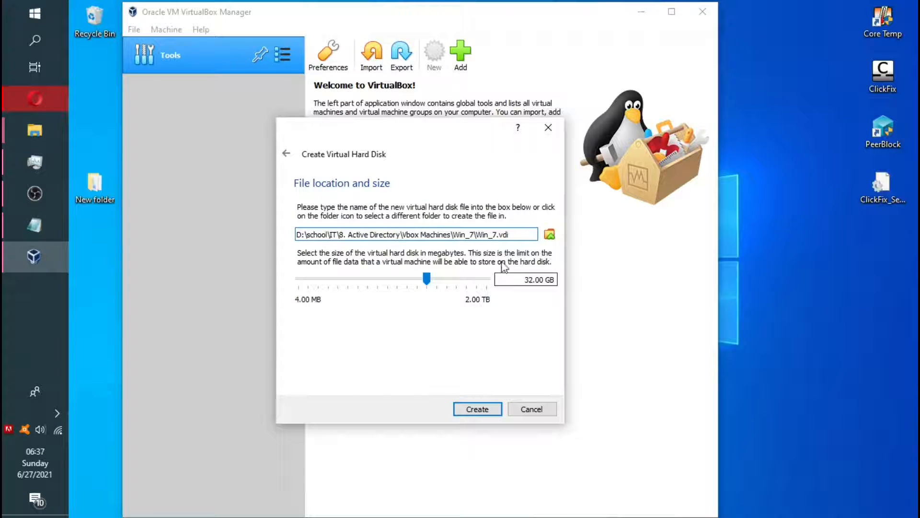
click(488, 411)
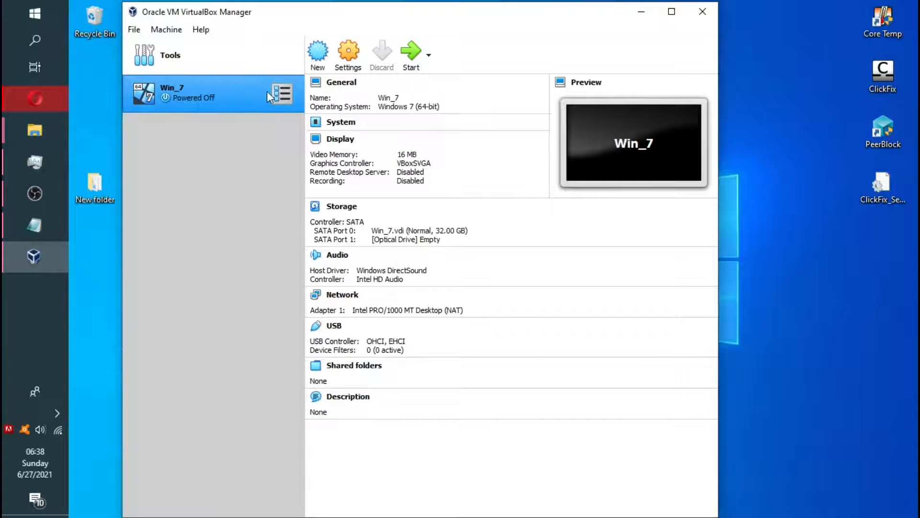
Start Win_7 and locate the Windows 7 SP1 ISO in the software\OS\WIN_7 folder
click(417, 64)
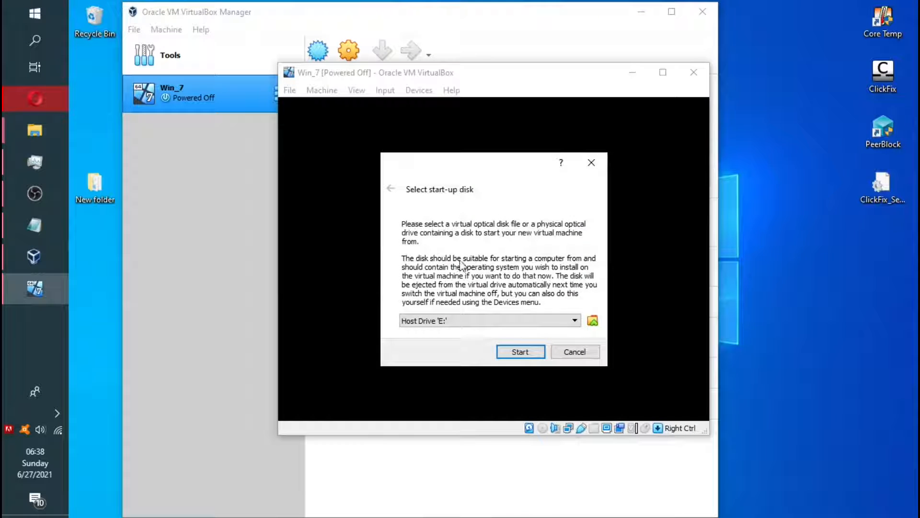
click(575, 320)
click(593, 320)
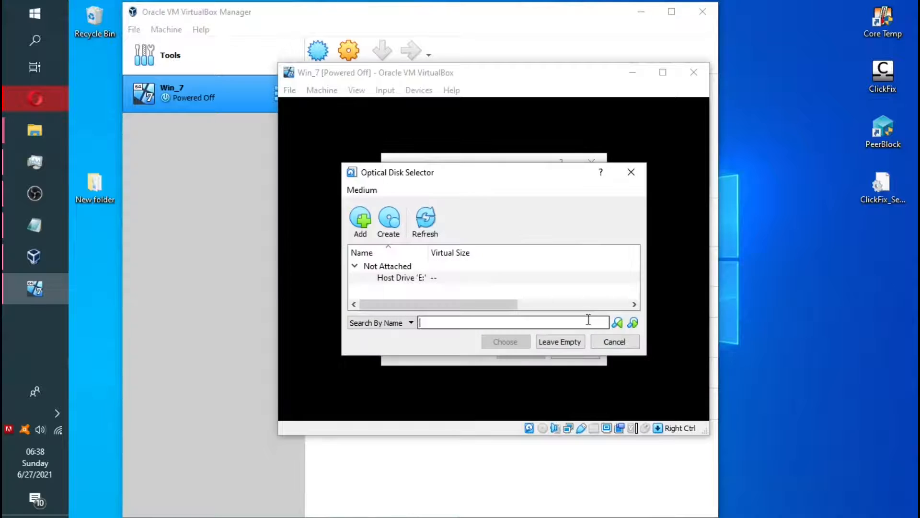
click(362, 226)
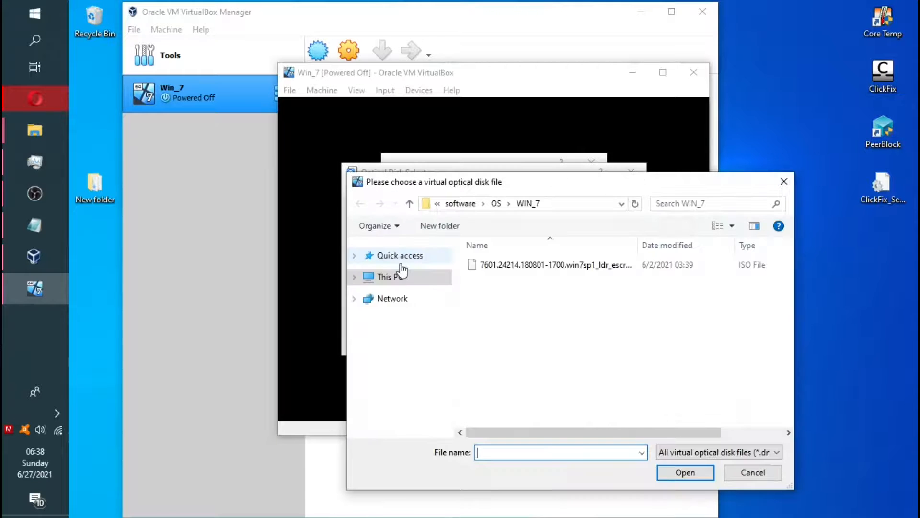
click(497, 203)
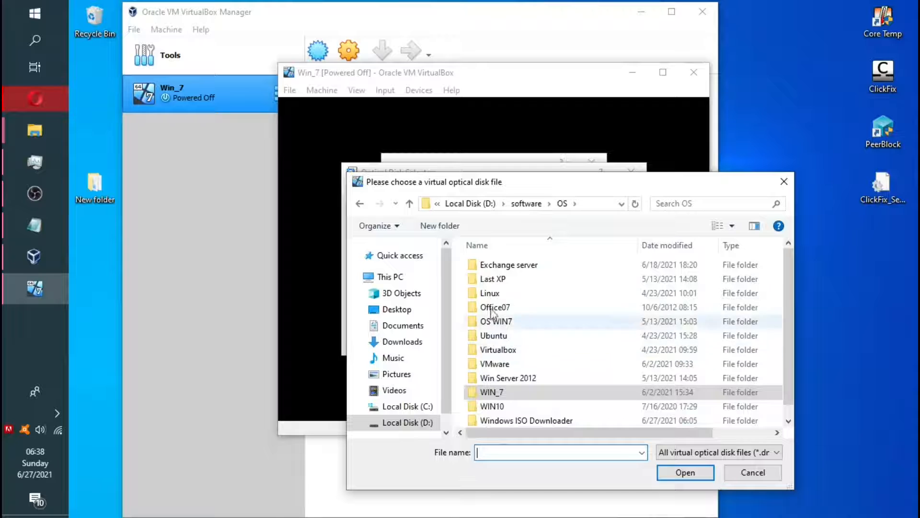
double_click(493, 393)
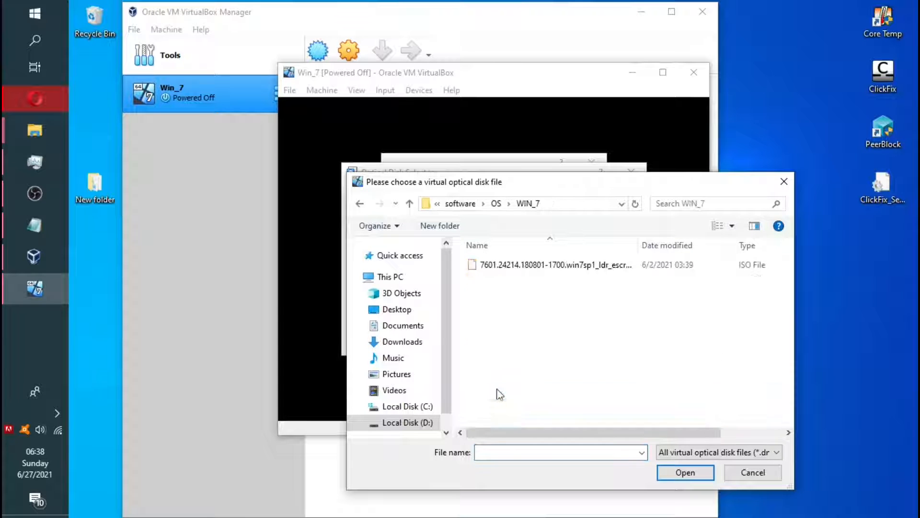
click(511, 266)
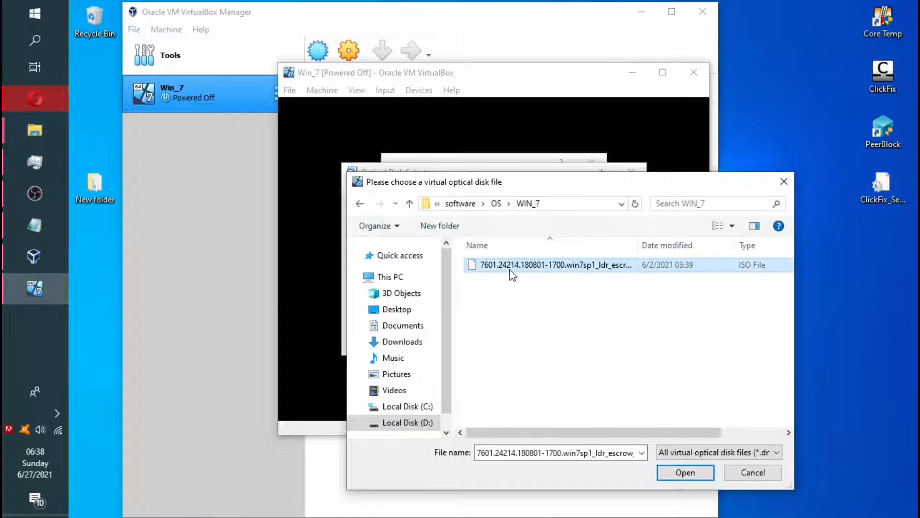
Add the Windows 7 ISO as the start-up disk and boot Win_7 from it
click(686, 473)
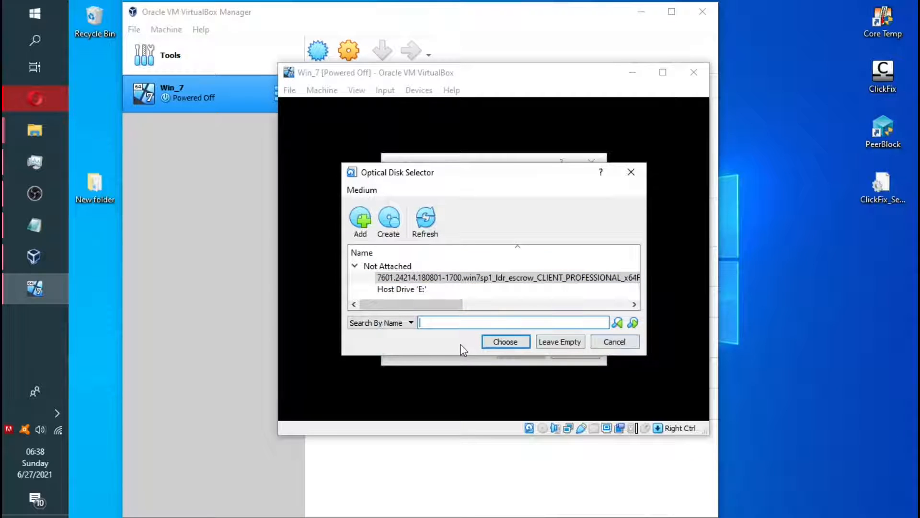
click(481, 279)
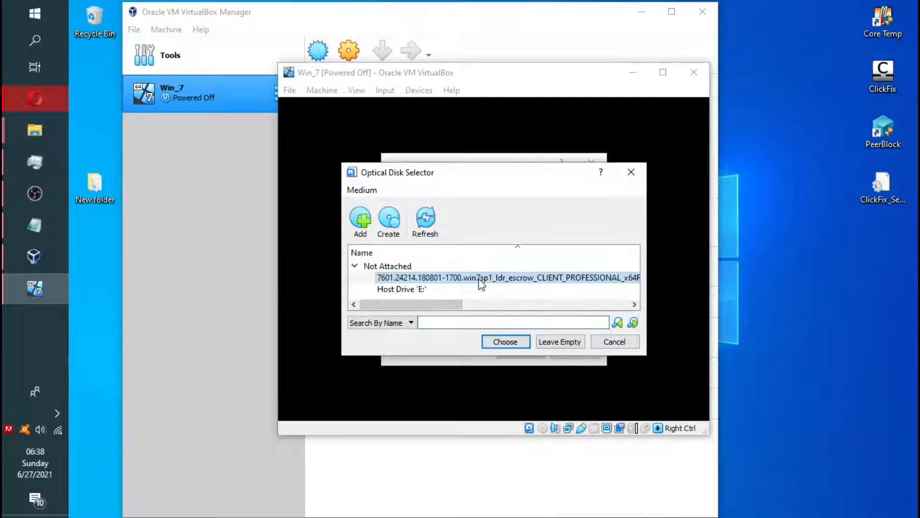
click(503, 343)
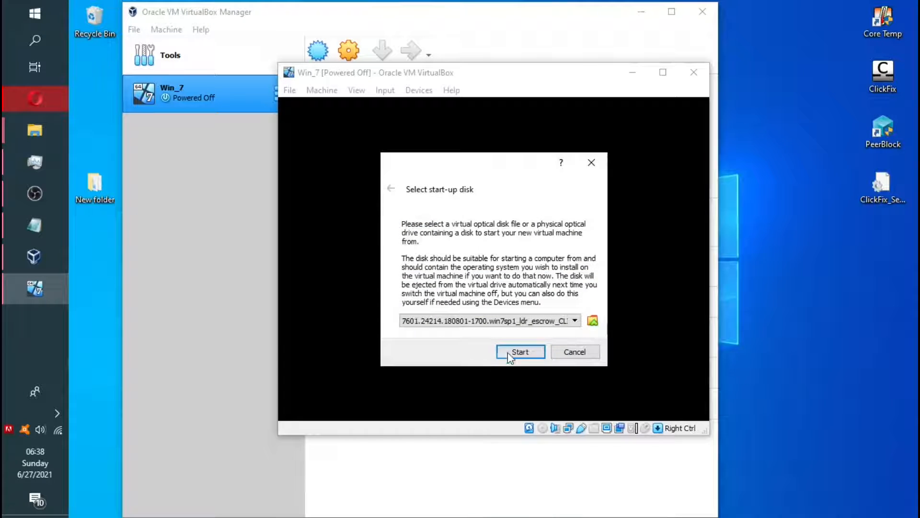
click(518, 353)
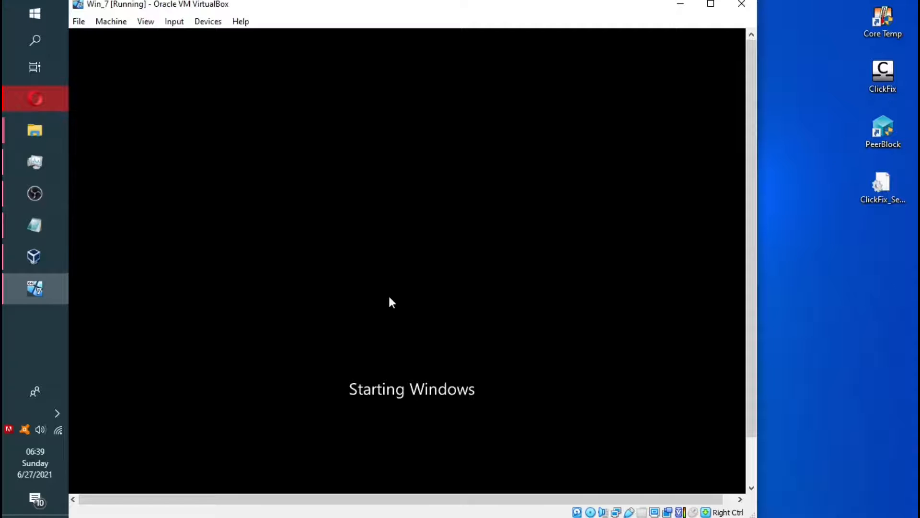
Accept the English language settings and launch the Windows 7 installation
drag(384, 3, 442, 11)
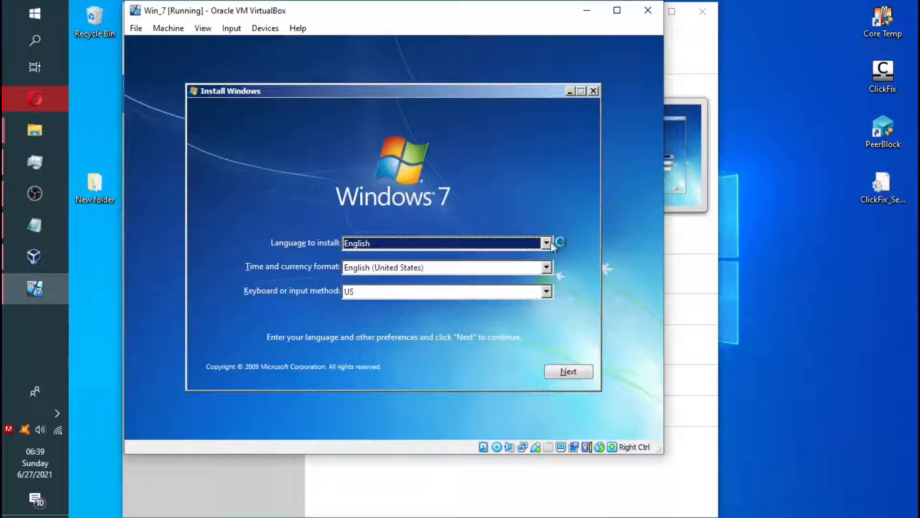
click(569, 370)
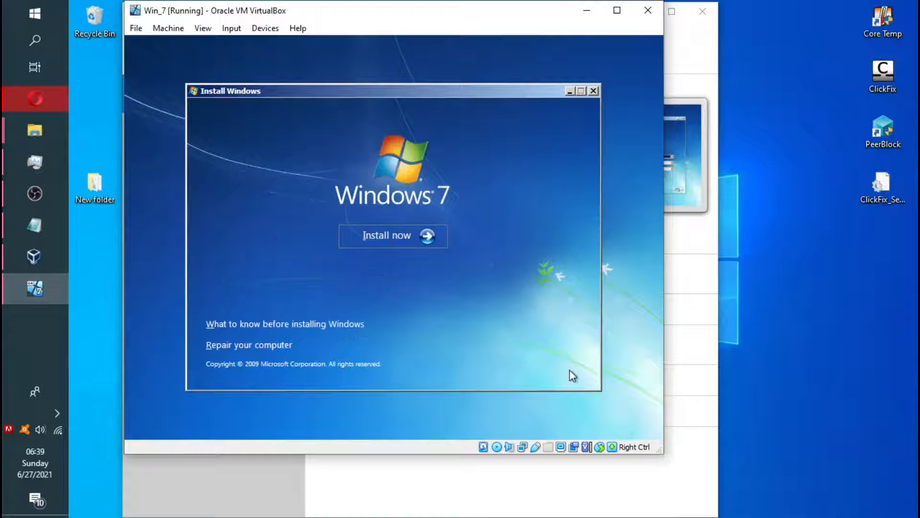
click(380, 234)
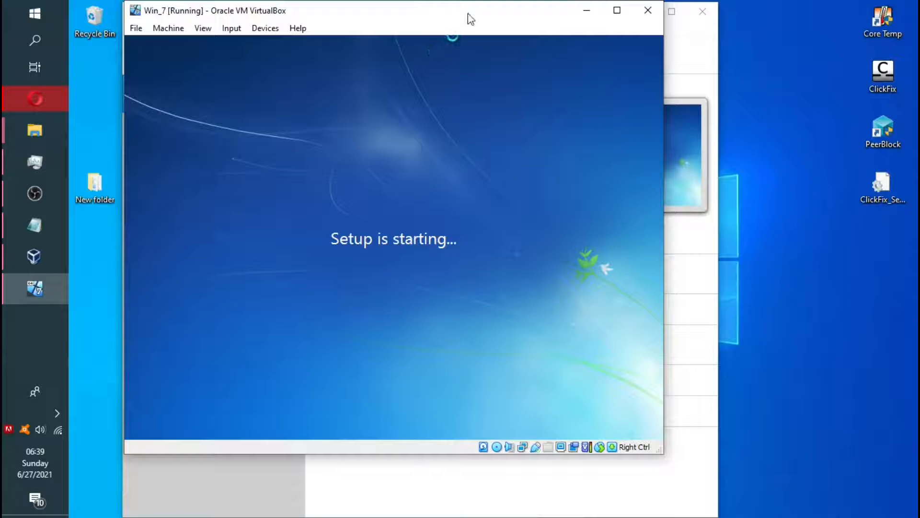
drag(489, 19, 434, 138)
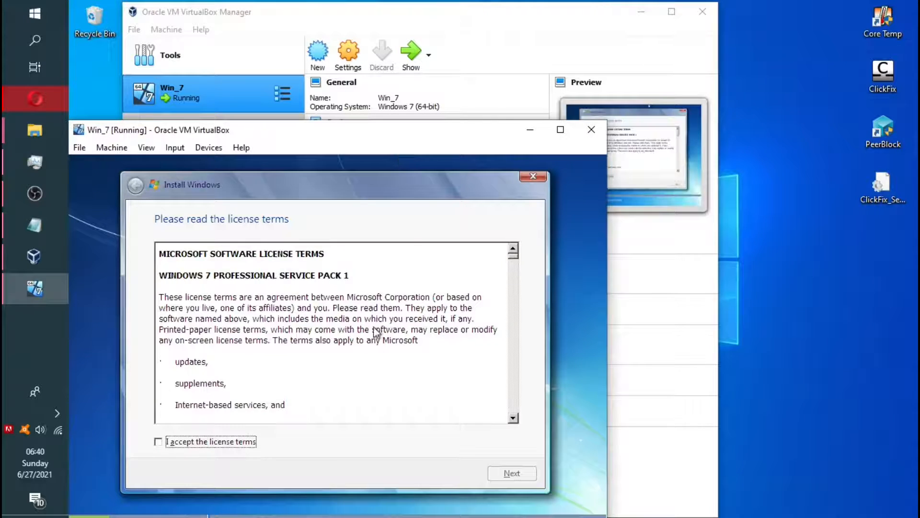
Accept the license terms and run a Custom install onto Disk 0's unallocated space
click(158, 441)
drag(335, 142, 451, 45)
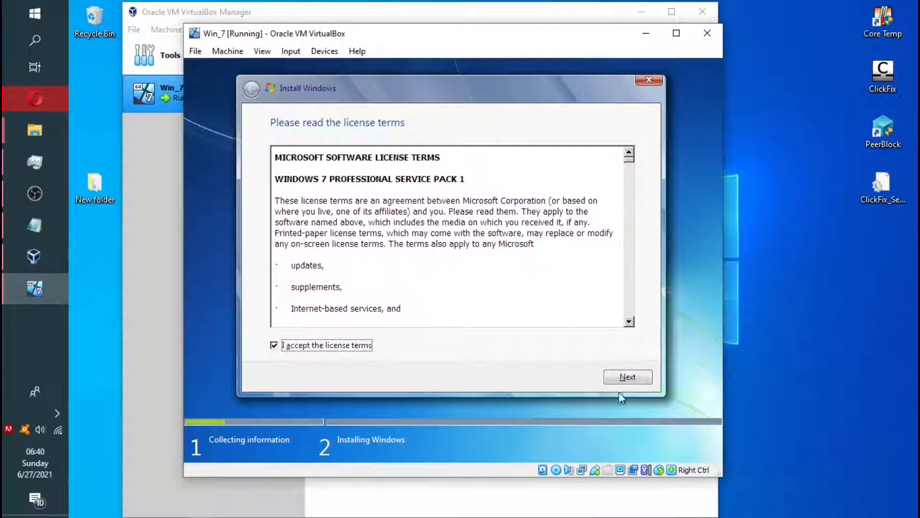
click(625, 378)
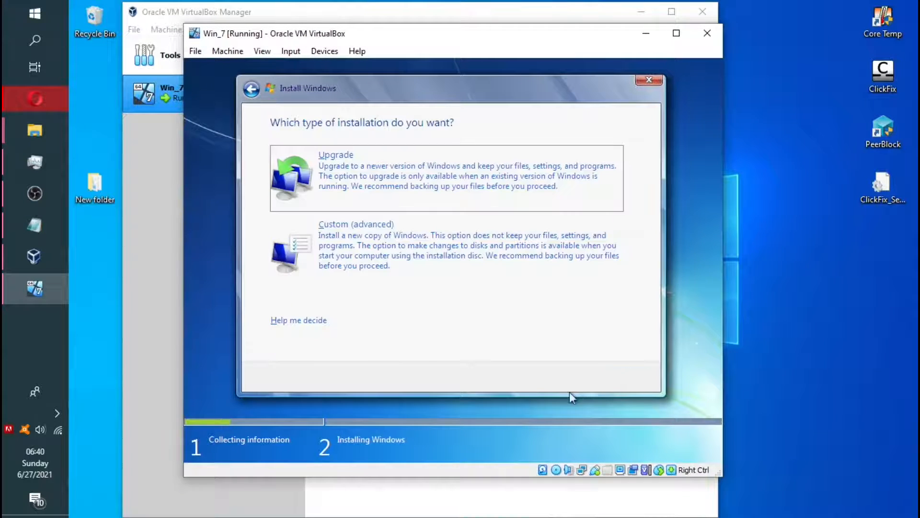
click(353, 253)
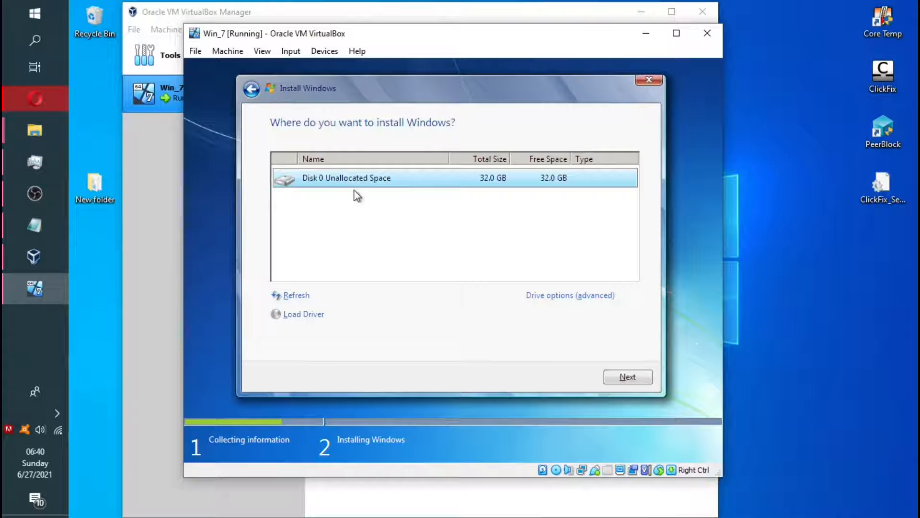
click(637, 381)
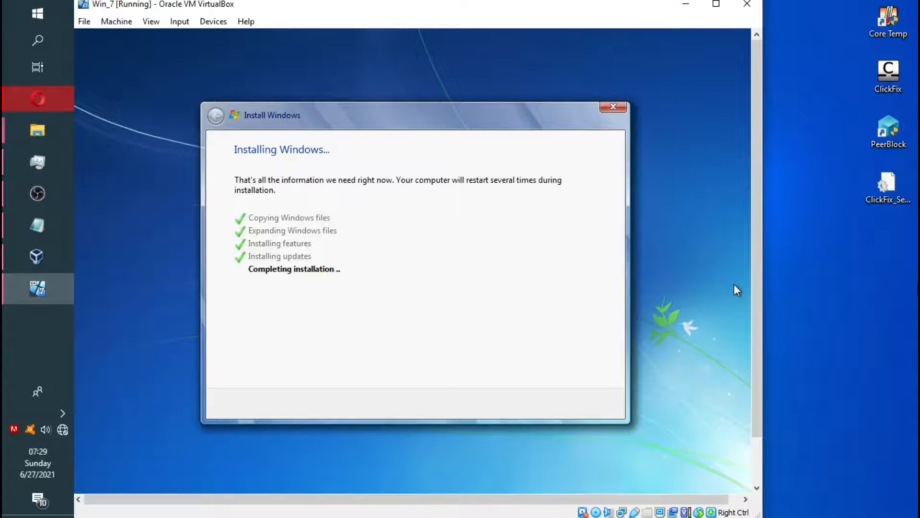
Check the host network connection panel while the VM restarts, then dismiss it
click(62, 429)
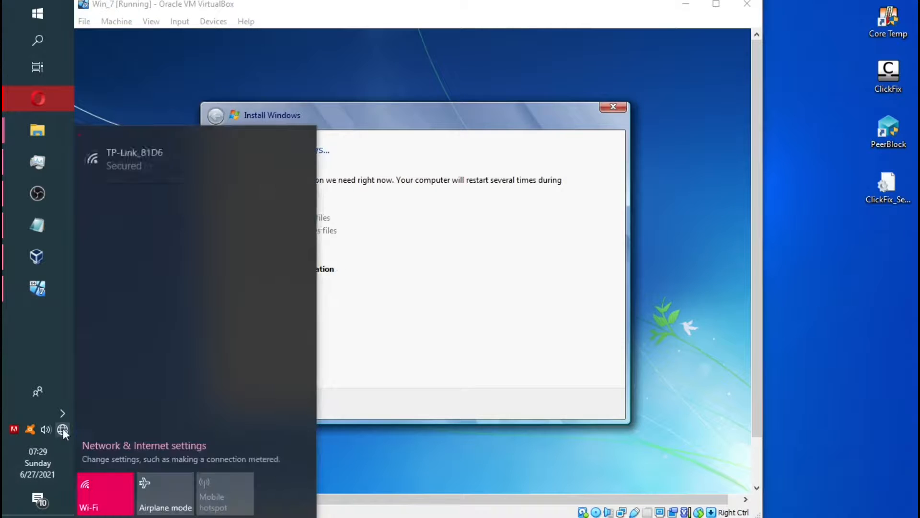
key(Escape)
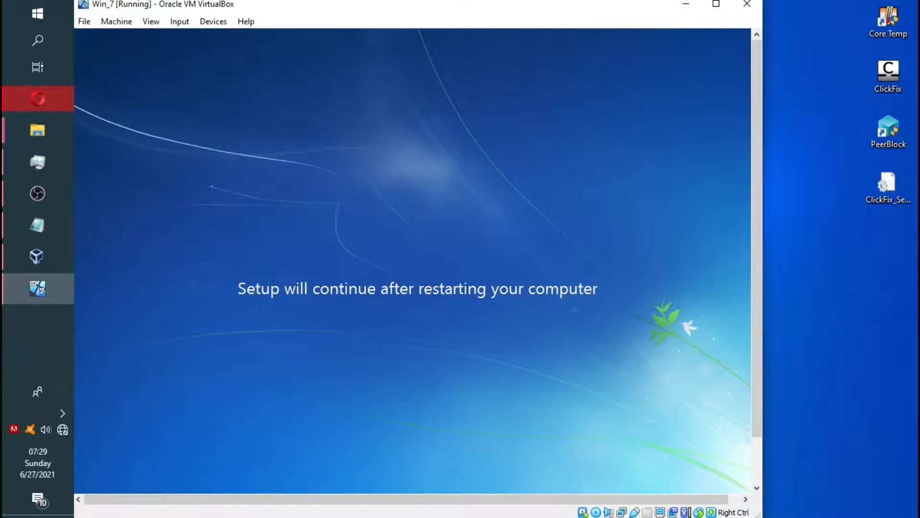
scroll(757, 259, down, 1)
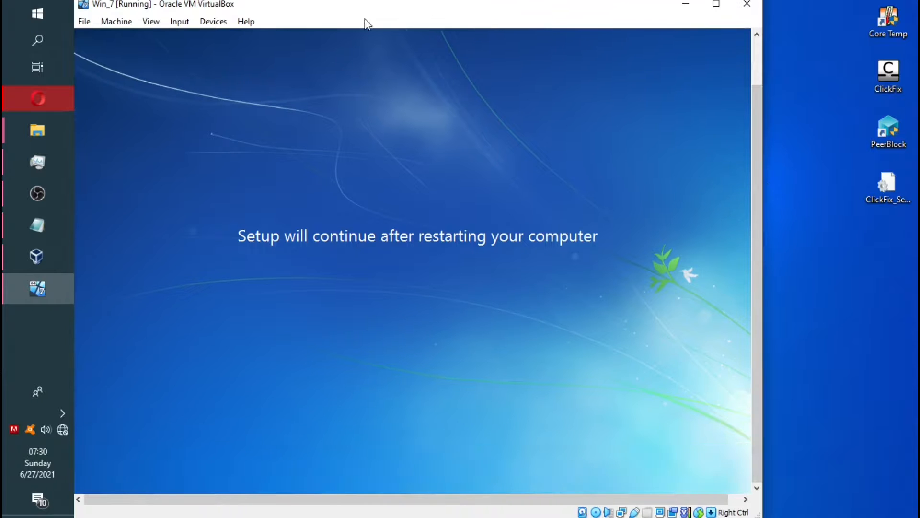
click(62, 429)
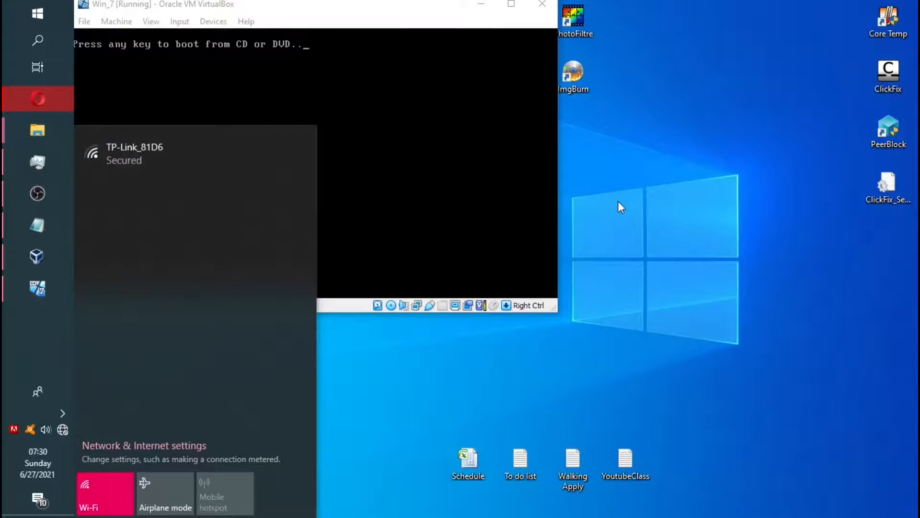
click(621, 207)
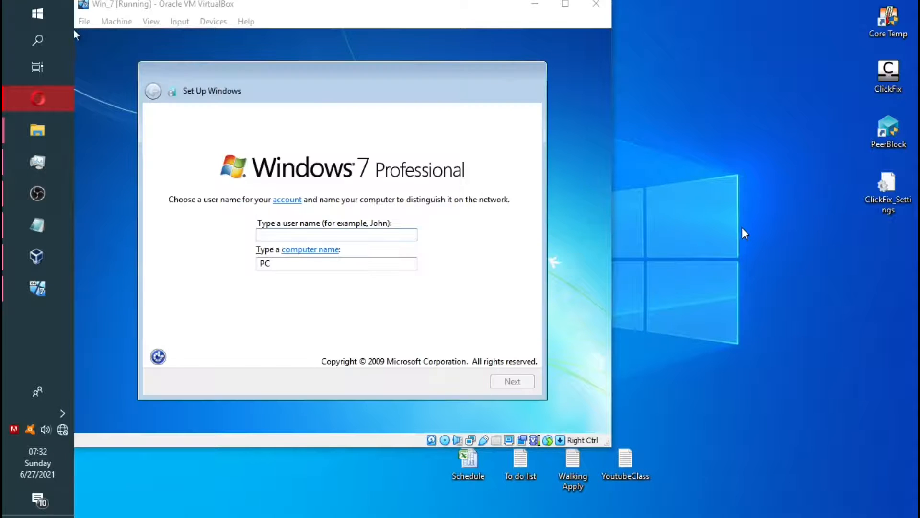
Enter Admin as the user name and replace the computer name with Win_7
click(401, 232)
text(A)
key(BackSpace)
text(di)
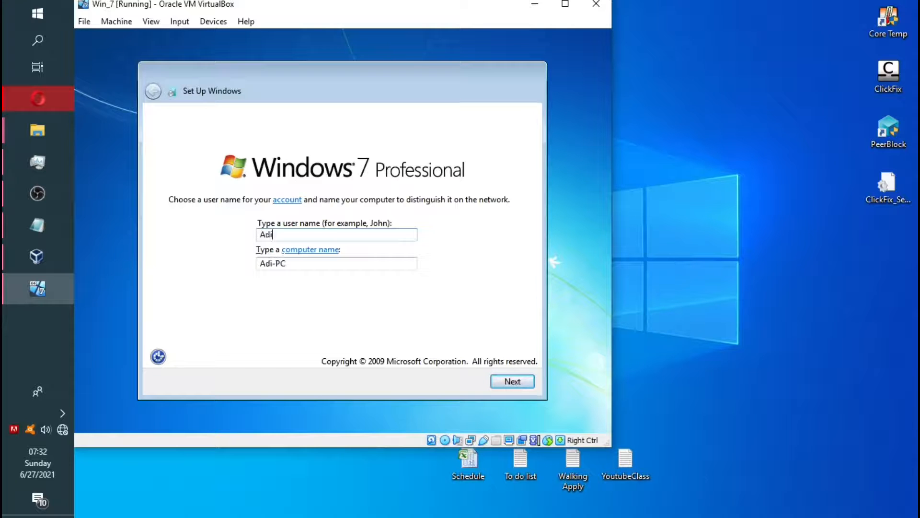
key(BackSpace)
text(min)
click(312, 266)
drag(313, 266, 222, 275)
text(Win)
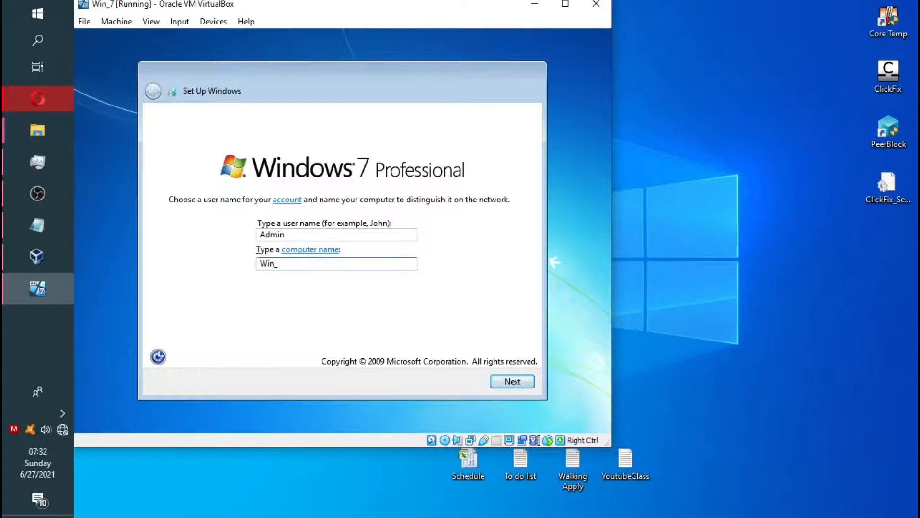
text(_7)
click(518, 383)
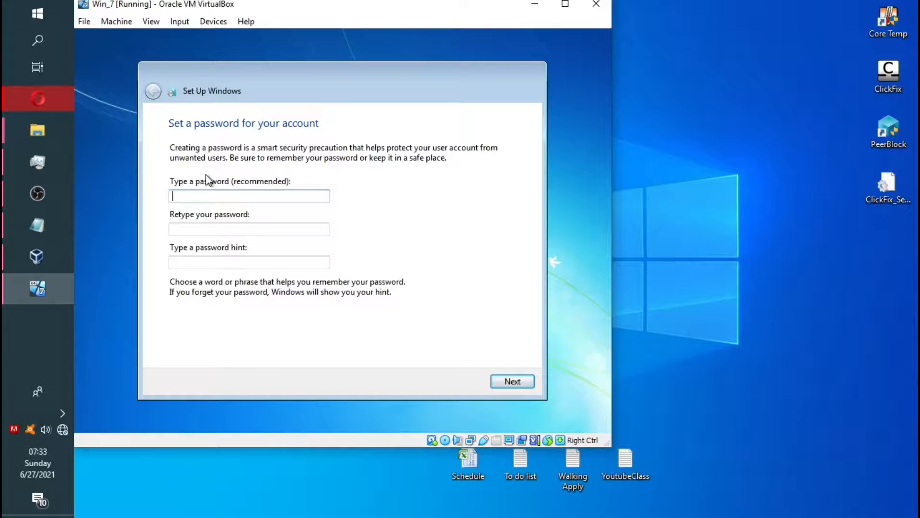
Skip the password and product key, and postpone updates with Ask me later
click(514, 381)
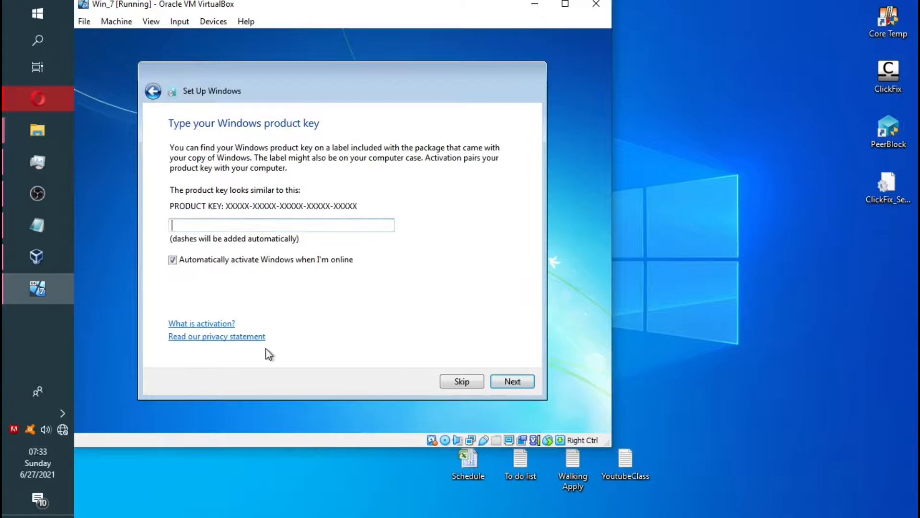
click(513, 384)
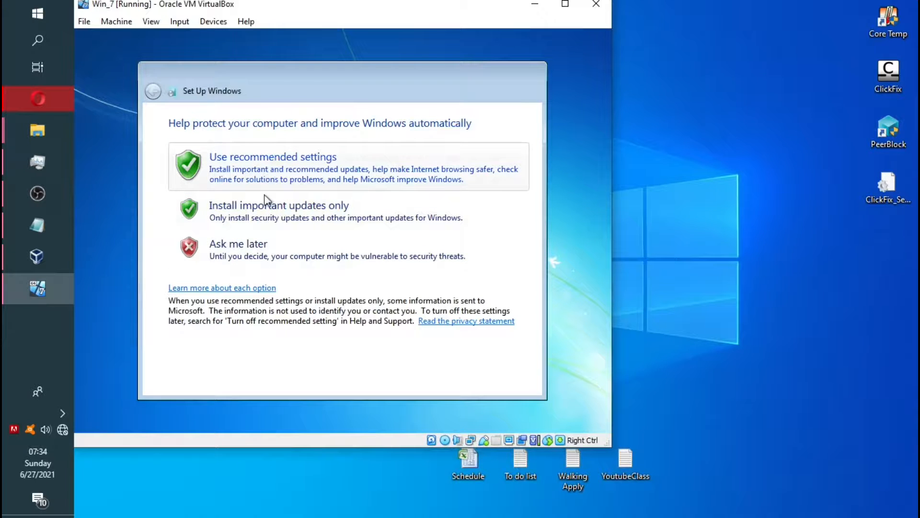
click(260, 262)
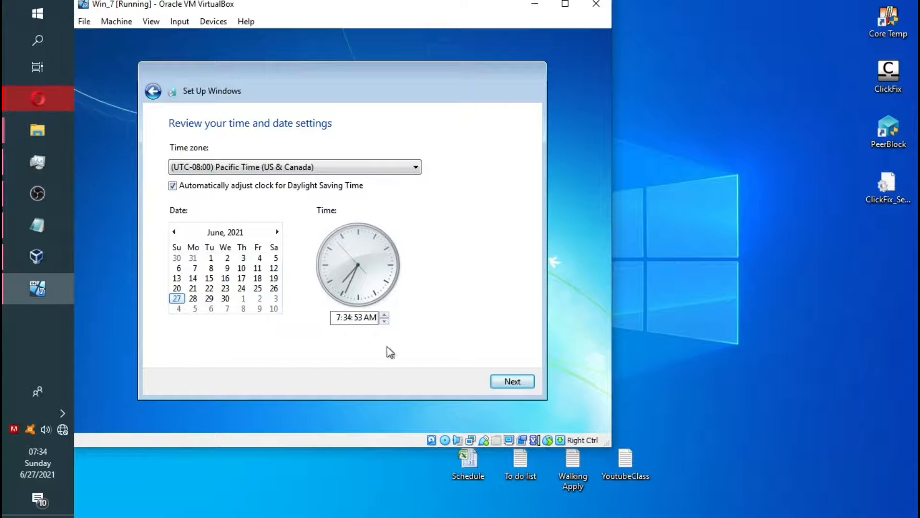
Accept the time and date settings and set the network location to Work network
click(513, 382)
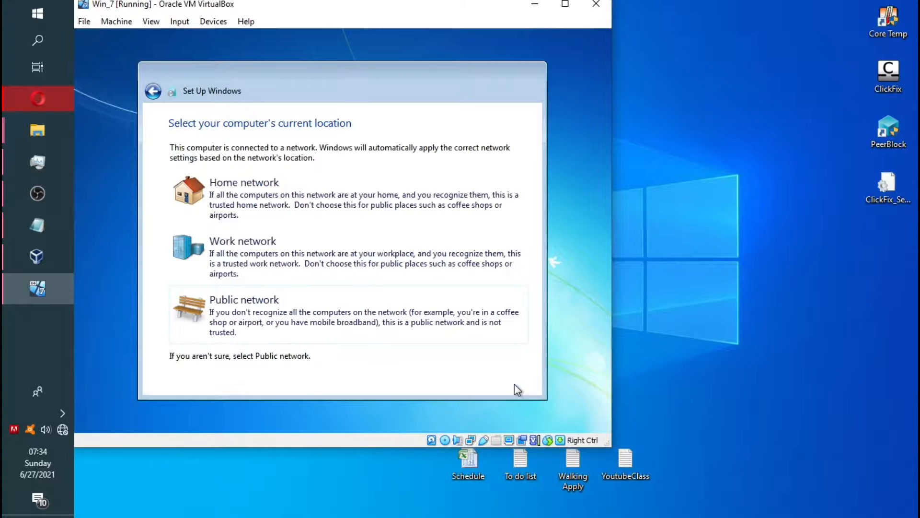
click(244, 239)
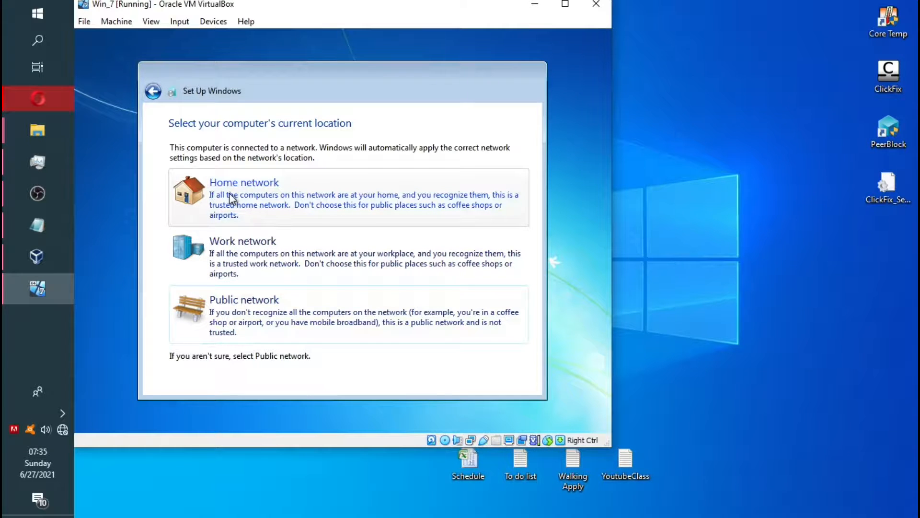
click(243, 263)
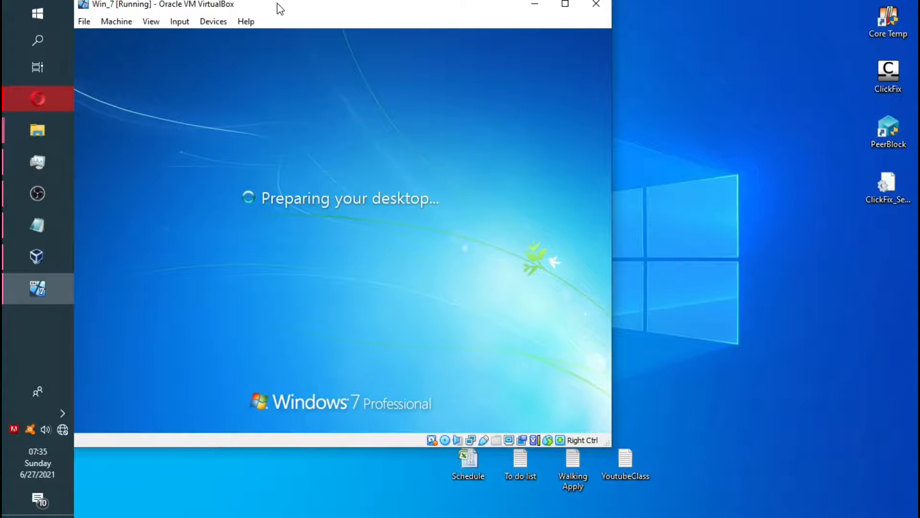
drag(277, 3, 369, 34)
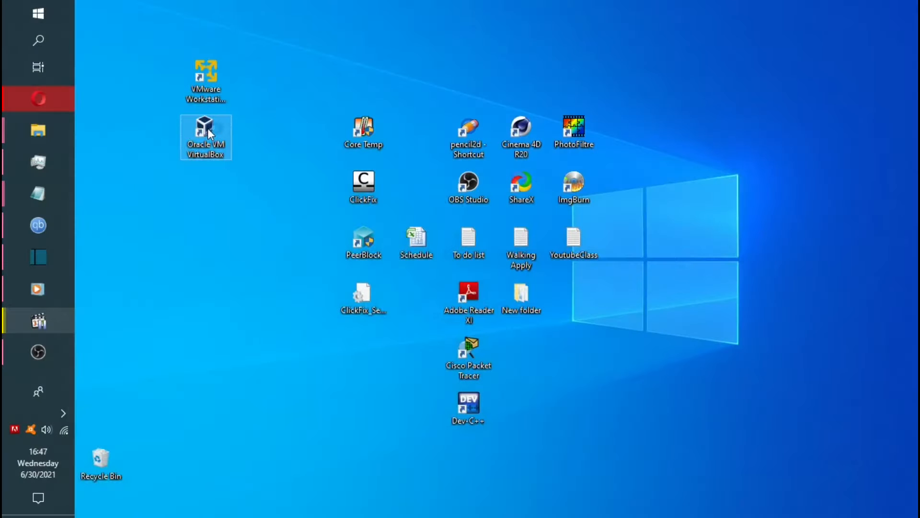
Launch VirtualBox and define a new Ubuntu (64-bit) machine with 1024 MB memory
double_click(206, 134)
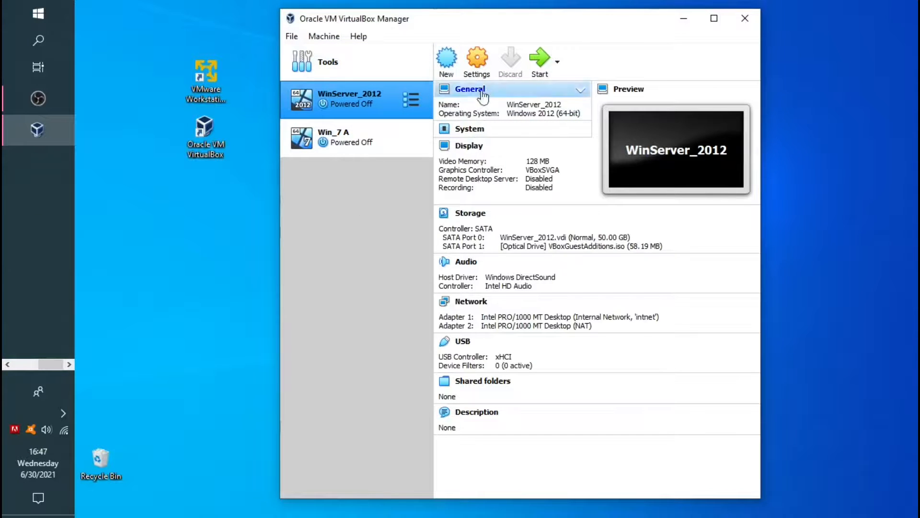
click(453, 67)
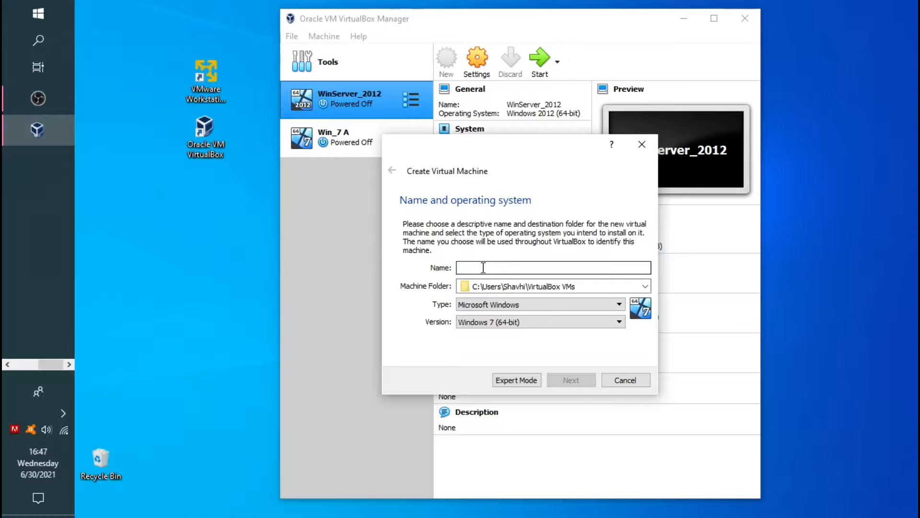
text(Ubuntu)
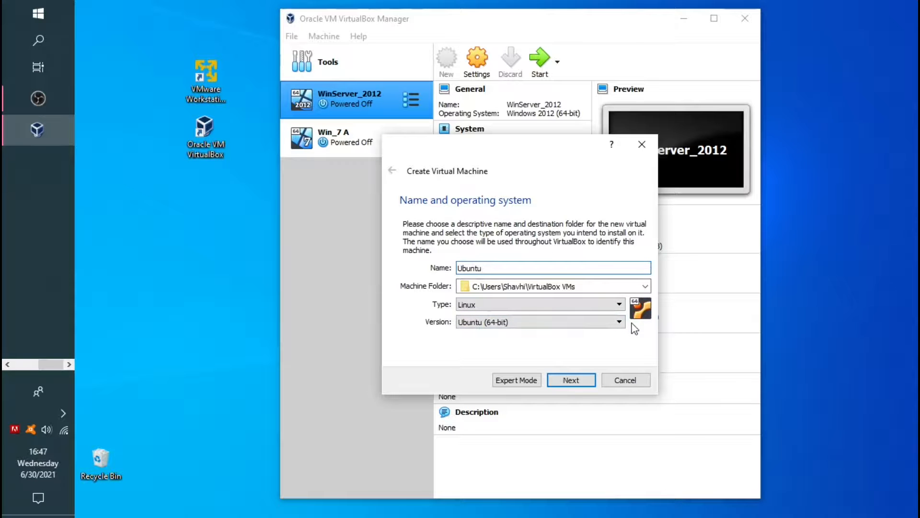
click(578, 382)
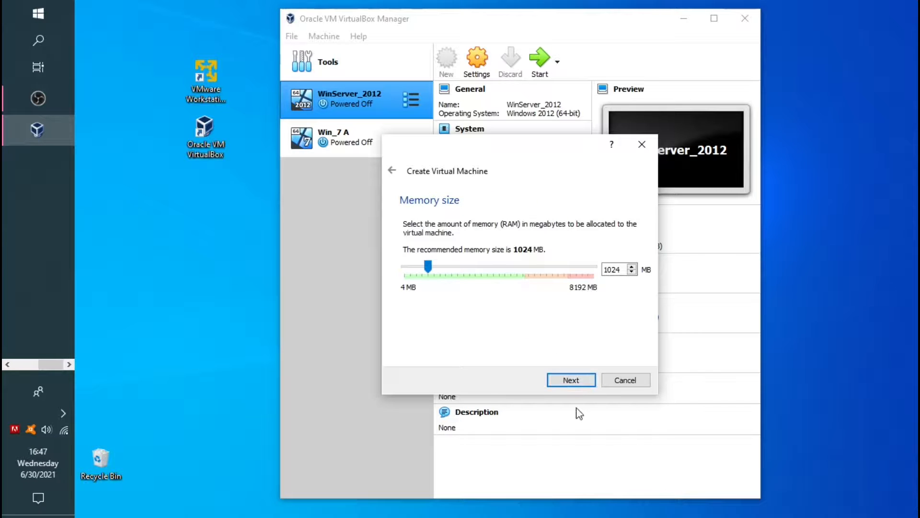
click(578, 382)
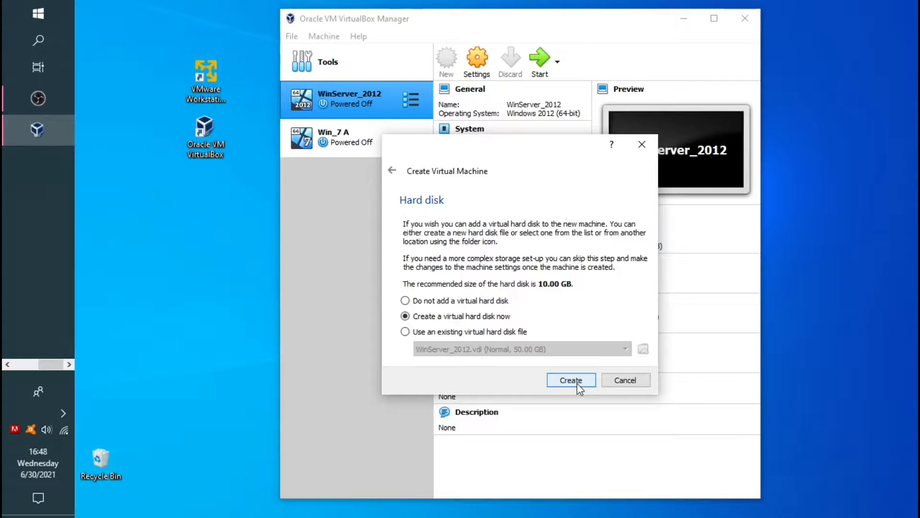
Create a 10 GB VDI virtual hard disk for the Ubuntu machine
click(580, 383)
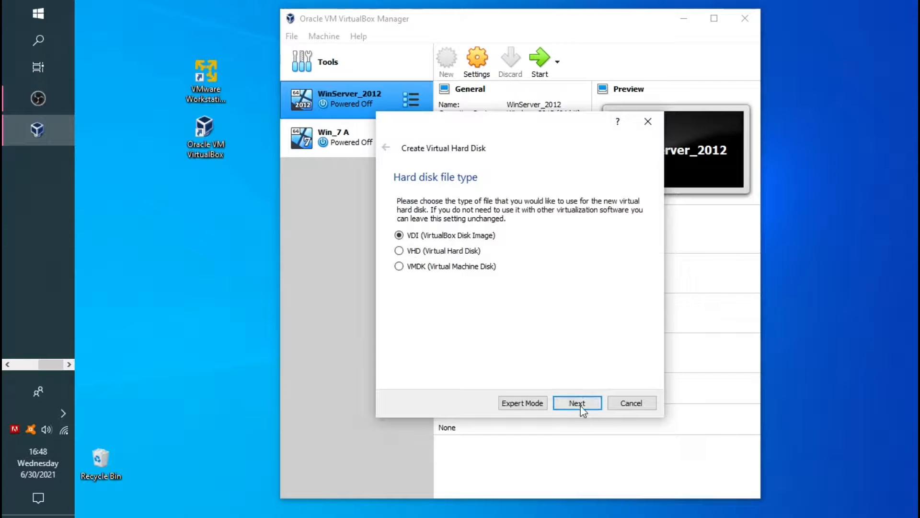
click(581, 407)
click(581, 406)
click(578, 403)
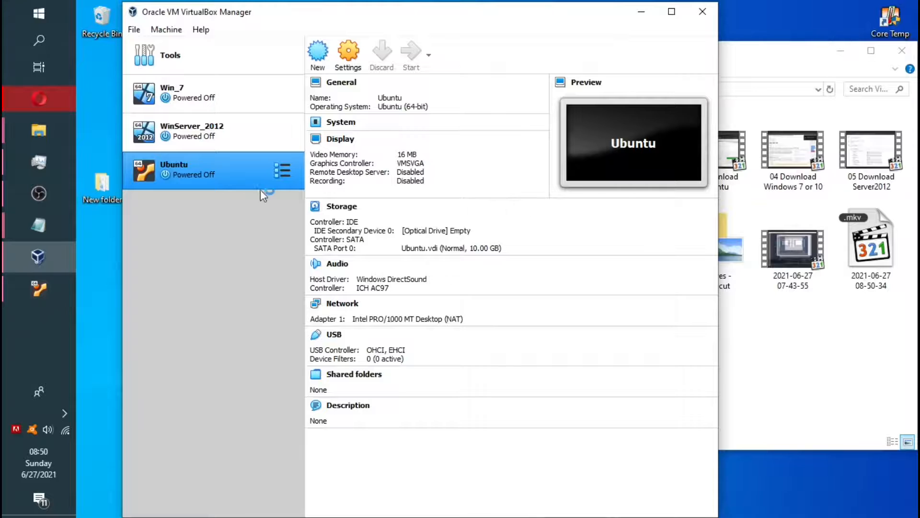
Start the Ubuntu VM and locate ubuntu-20.04.2.0-desktop-amd64.iso in the Ubuntu folder
click(414, 68)
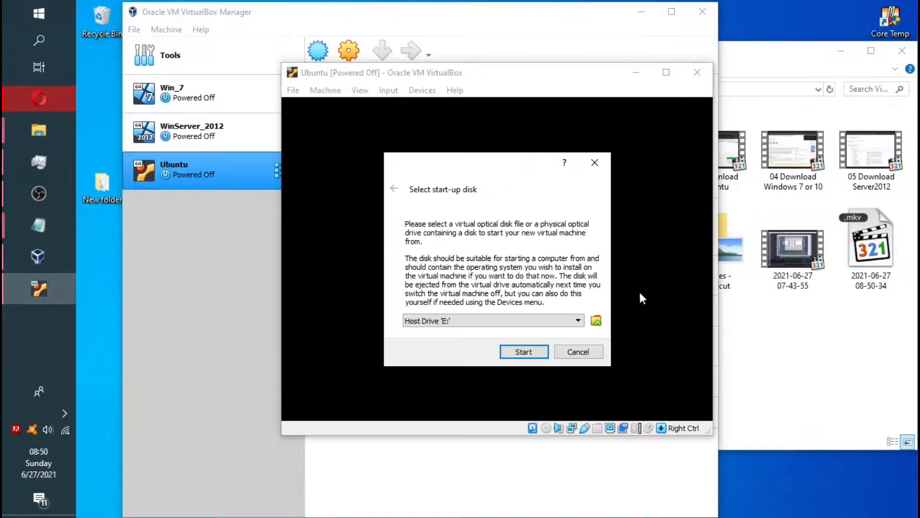
click(596, 320)
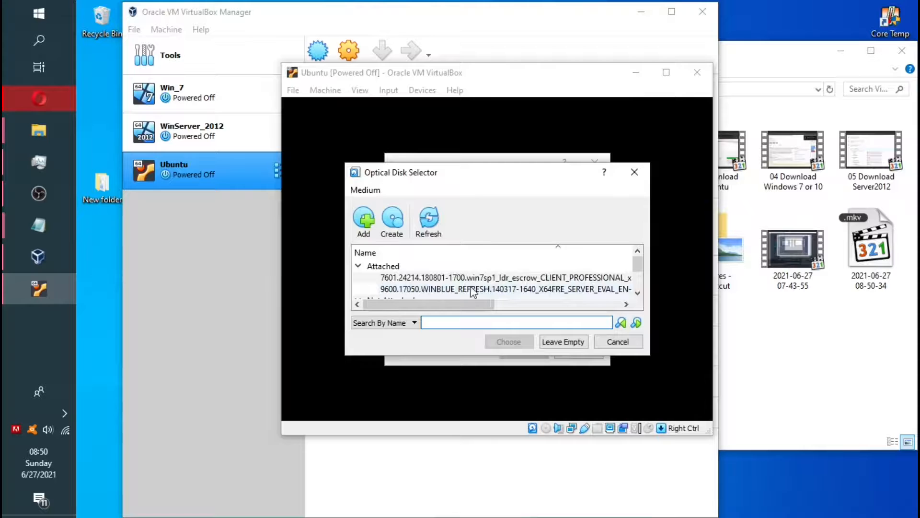
mouse_move(640, 267)
mouse_down()
mouse_move(640, 280)
mouse_move(640, 263)
mouse_up()
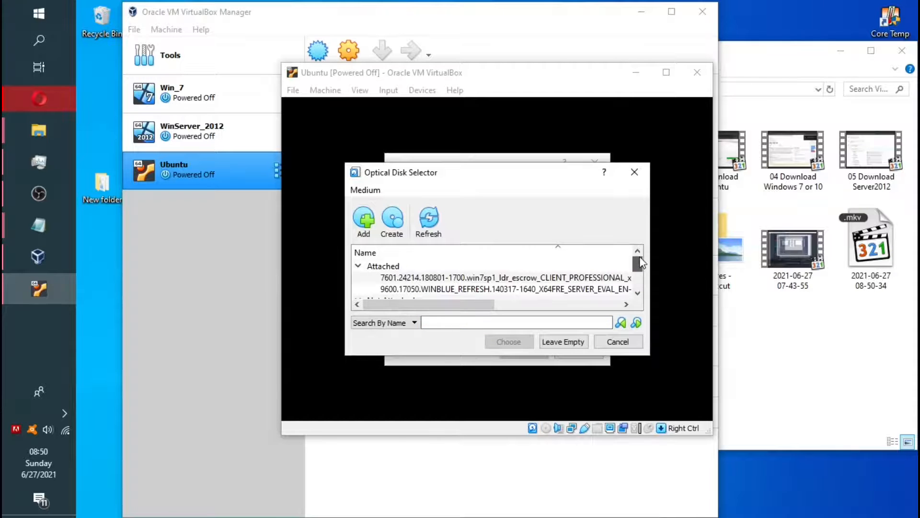
click(363, 222)
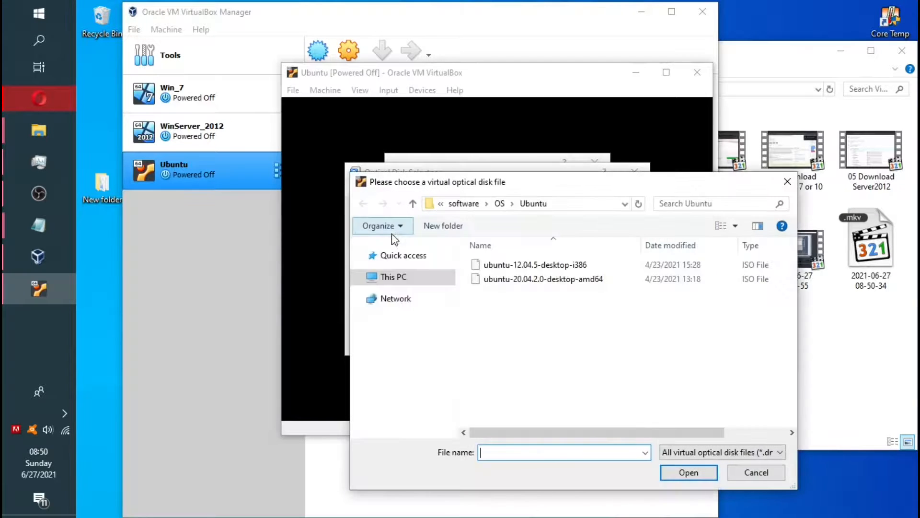
click(496, 204)
double_click(502, 335)
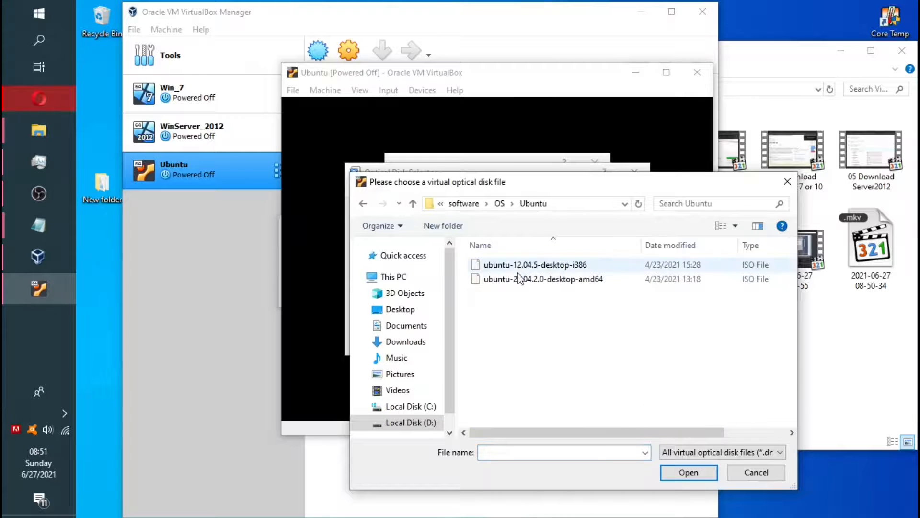
click(519, 278)
Add the Ubuntu 20.04.2.0 ISO as the start-up disk and boot the VM
click(689, 472)
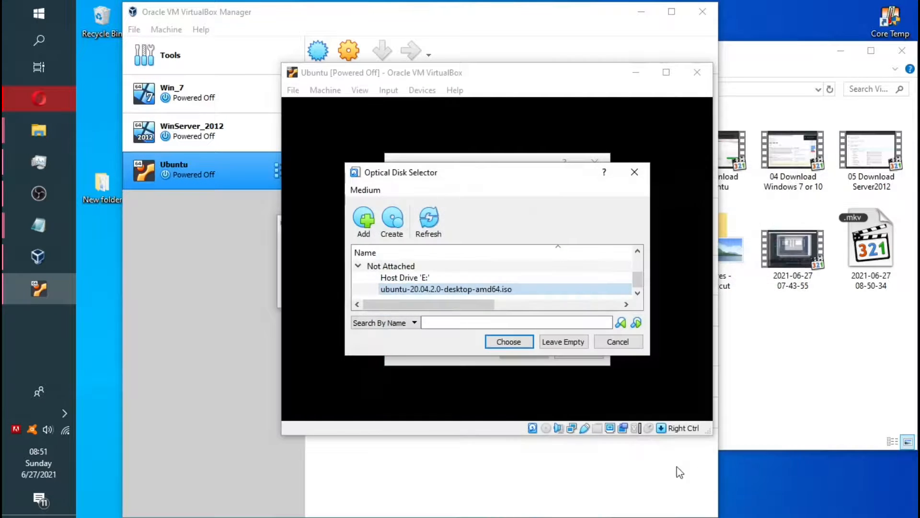
click(519, 344)
click(527, 349)
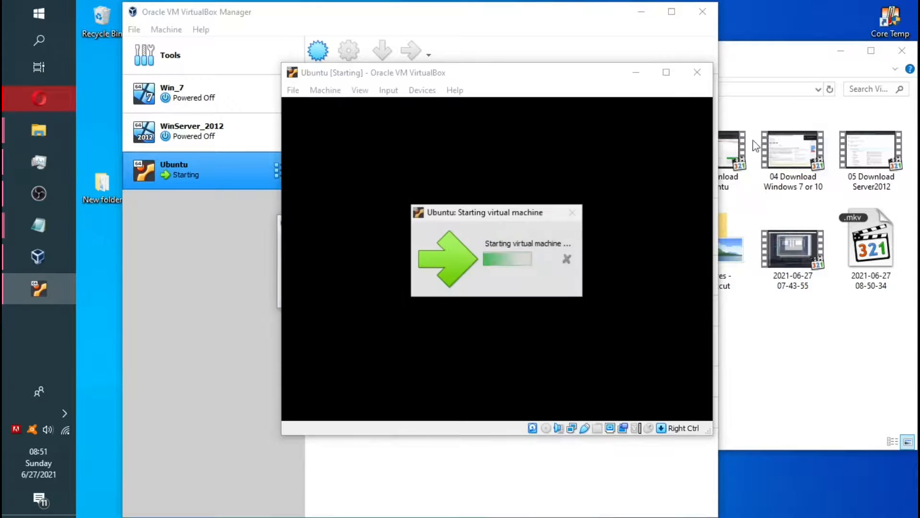
click(841, 50)
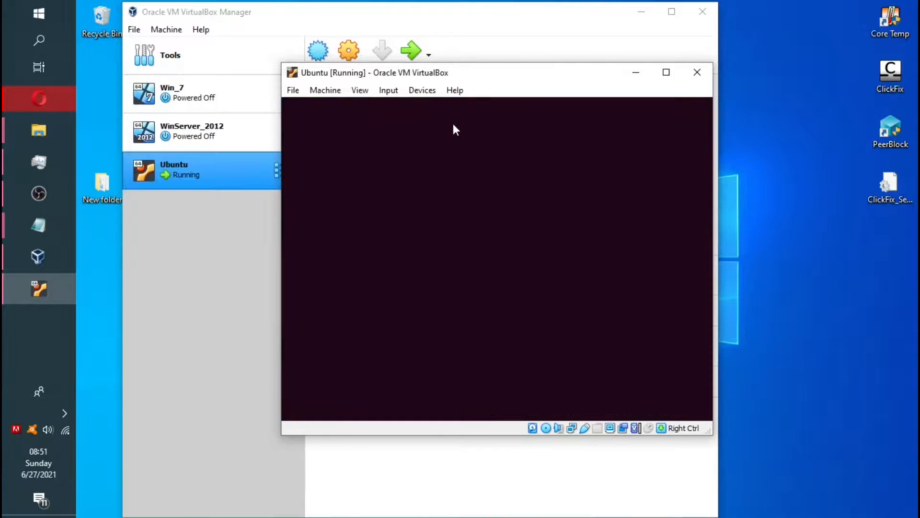
Maximize the Ubuntu VM window and let it boot to the installer Welcome page
click(671, 75)
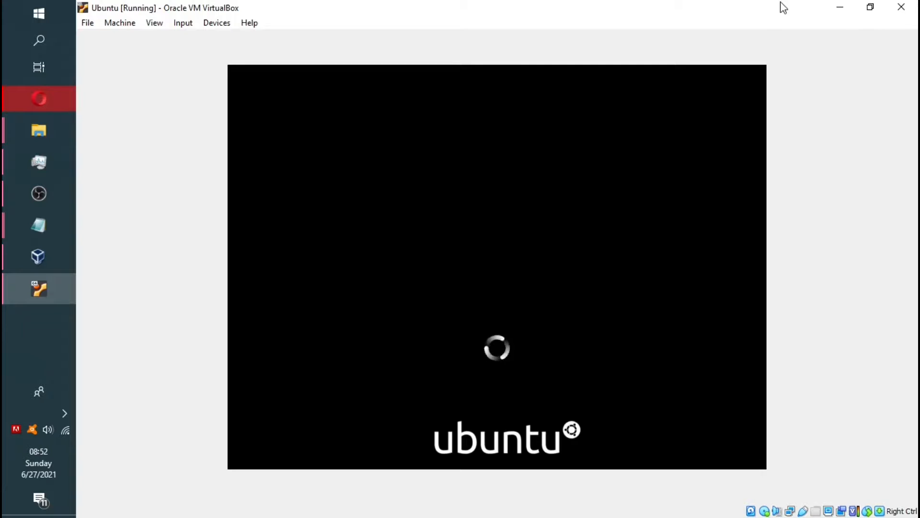
mouse_move(39, 163)
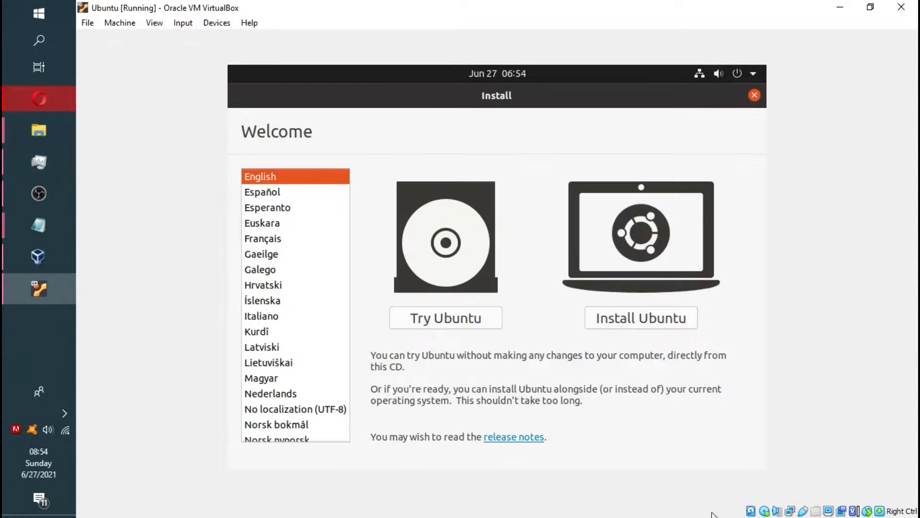
Install Ubuntu with the English (US) keyboard, minimal installation, and the disk erased for Ubuntu
click(623, 320)
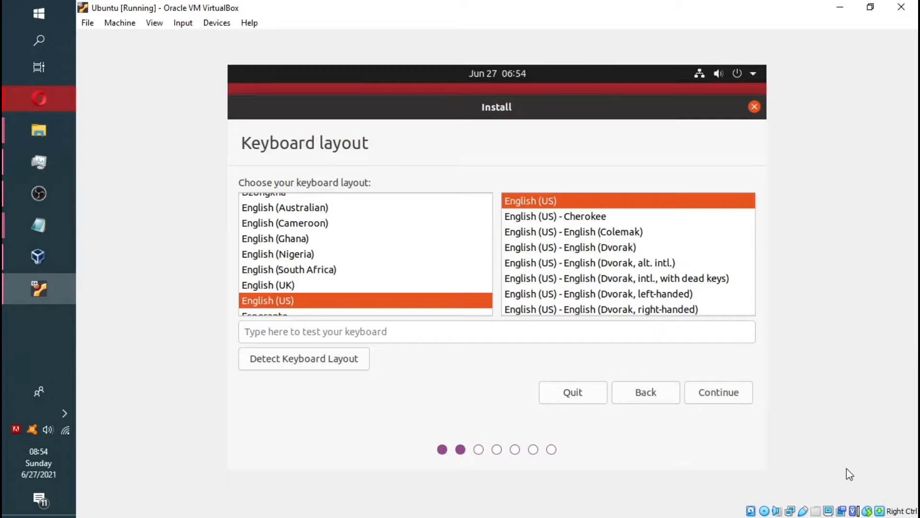
click(709, 395)
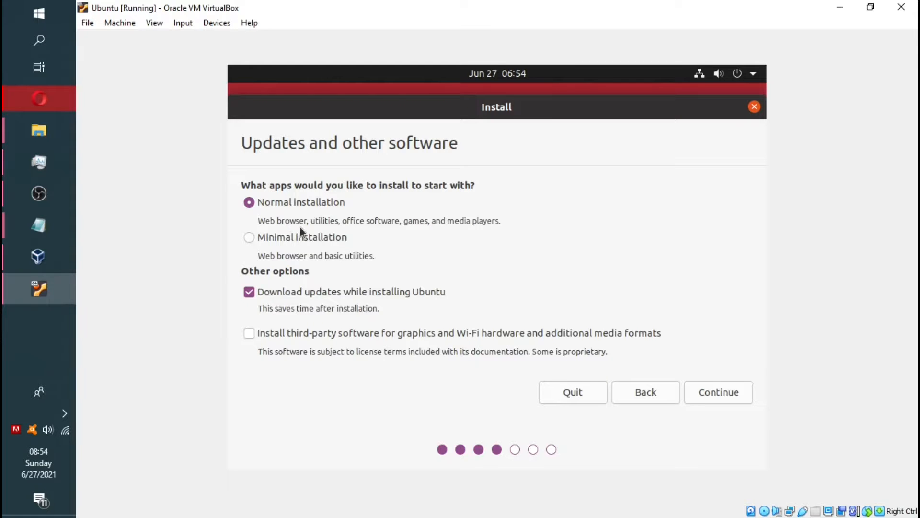
click(249, 239)
click(711, 396)
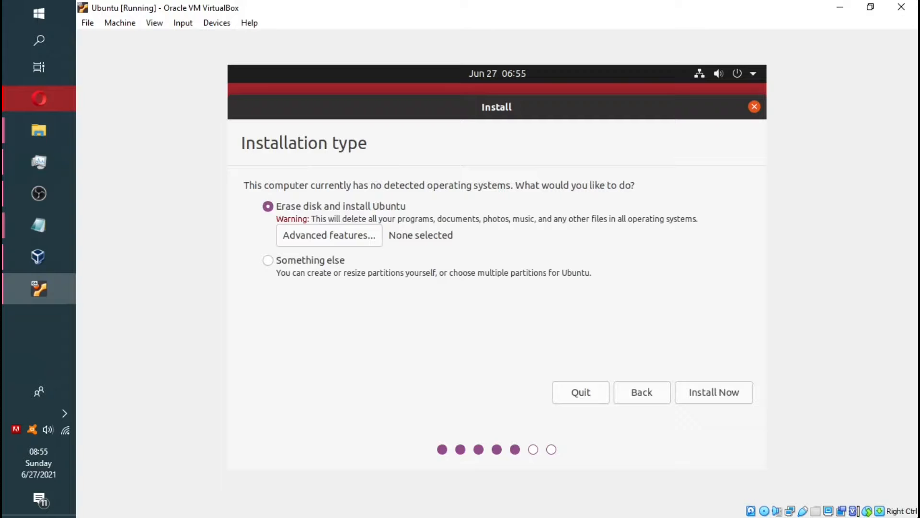
click(715, 400)
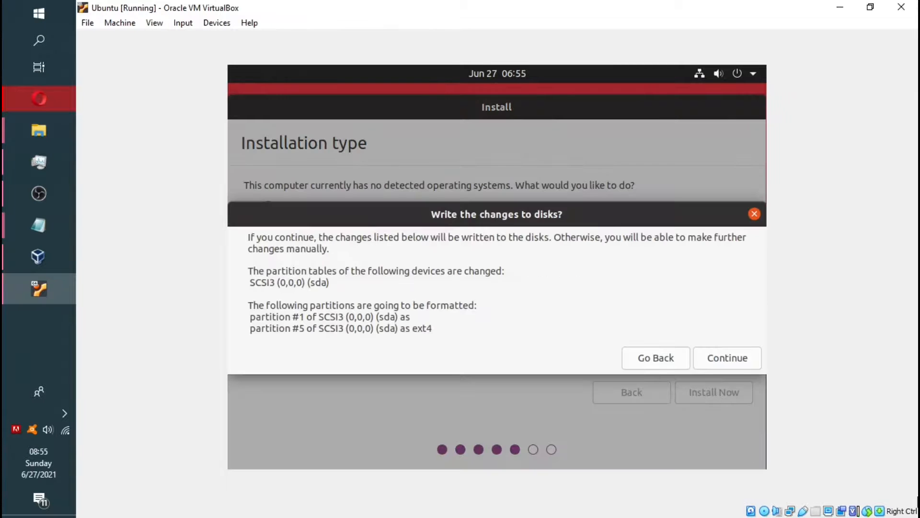
click(727, 361)
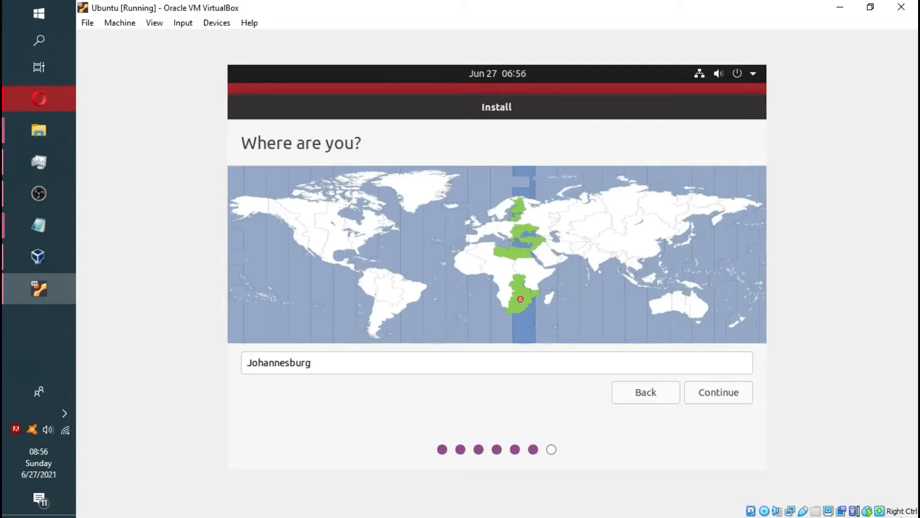
Accept Johannesburg as the location, then enter the name Admin and computer name UbuntuPC
click(712, 392)
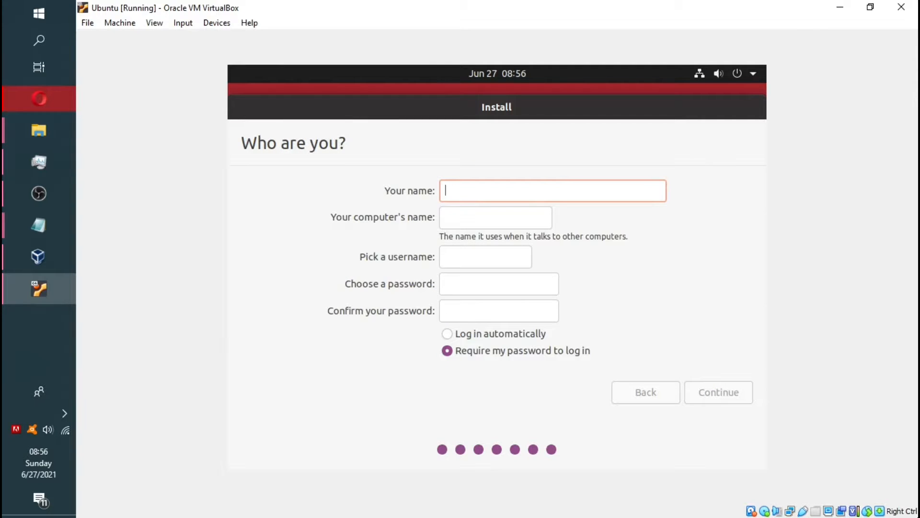
text(Admin)
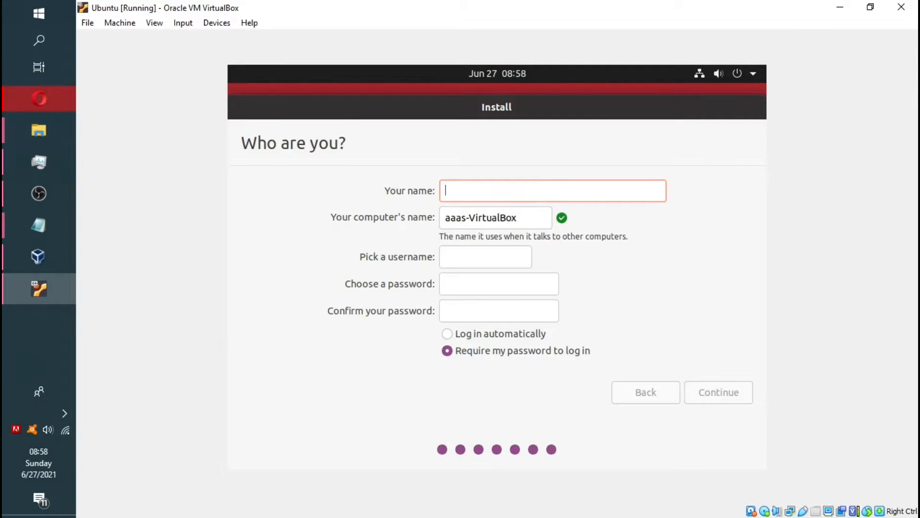
key(Tab)
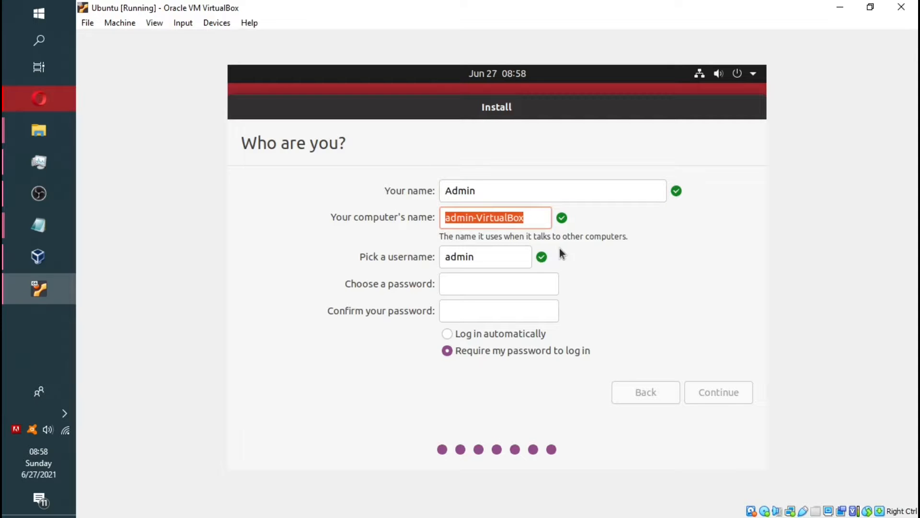
text(Ubuntu)
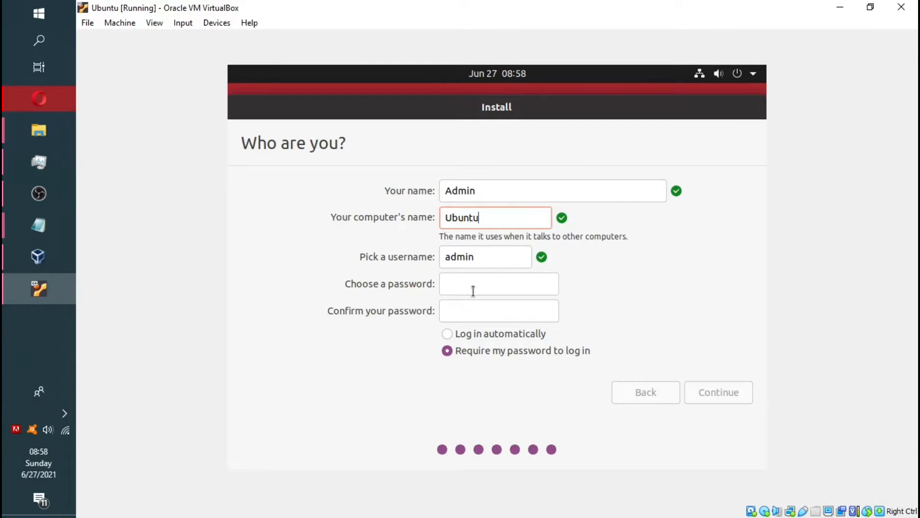
text(PC)
Set and confirm the account password, change the name to Administrator, and start installing
click(455, 288)
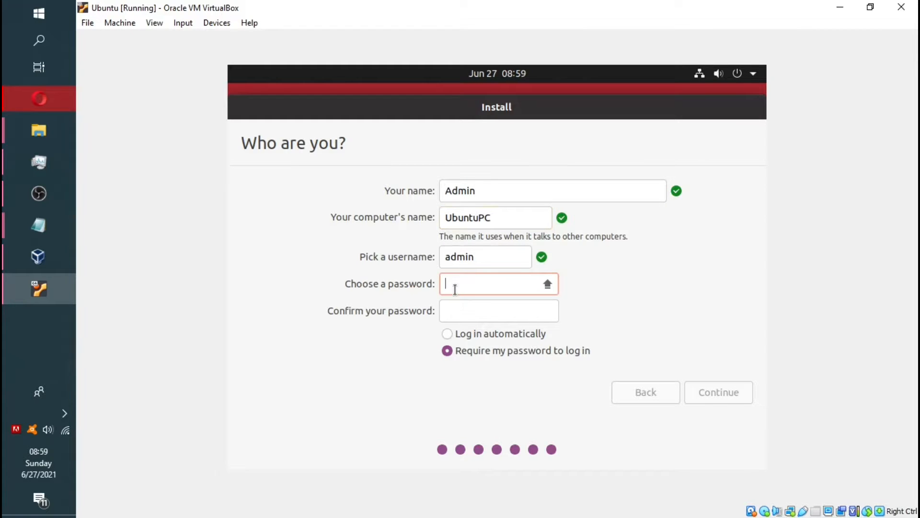
text(********)
click(501, 316)
text(********)
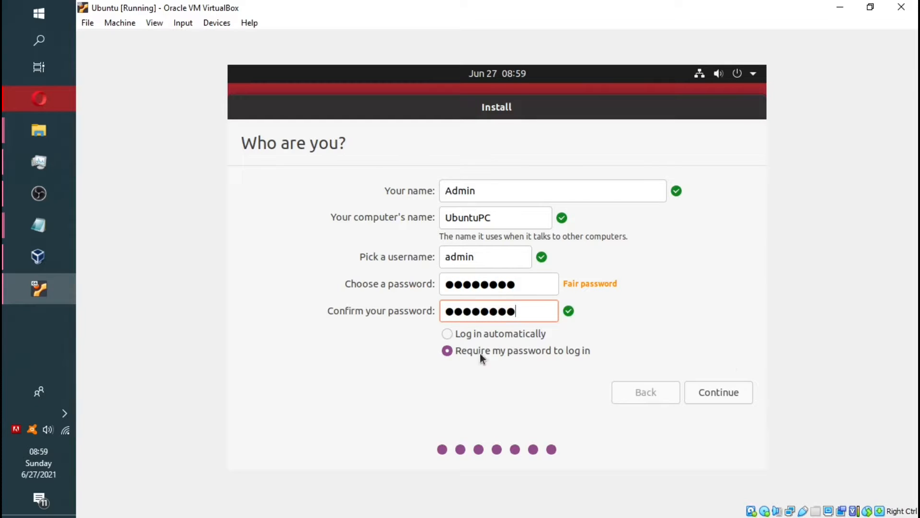
key(Return)
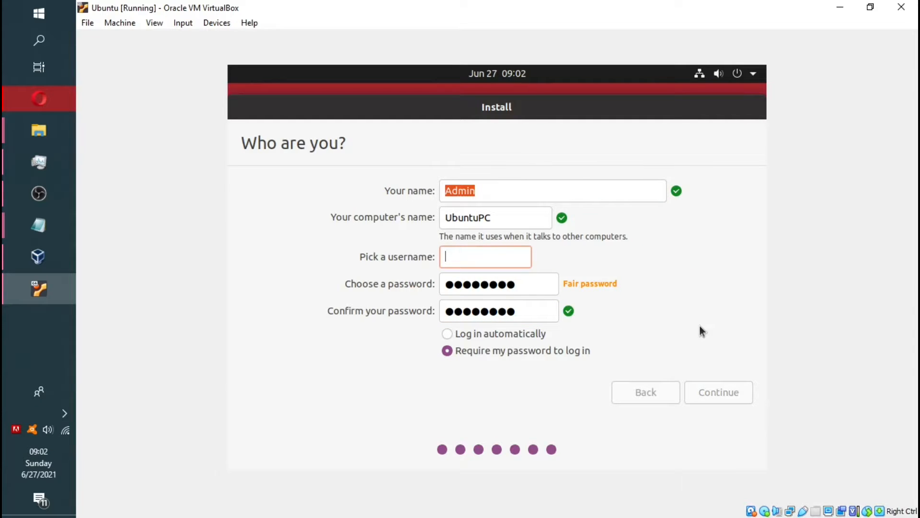
click(478, 188)
text(instra)
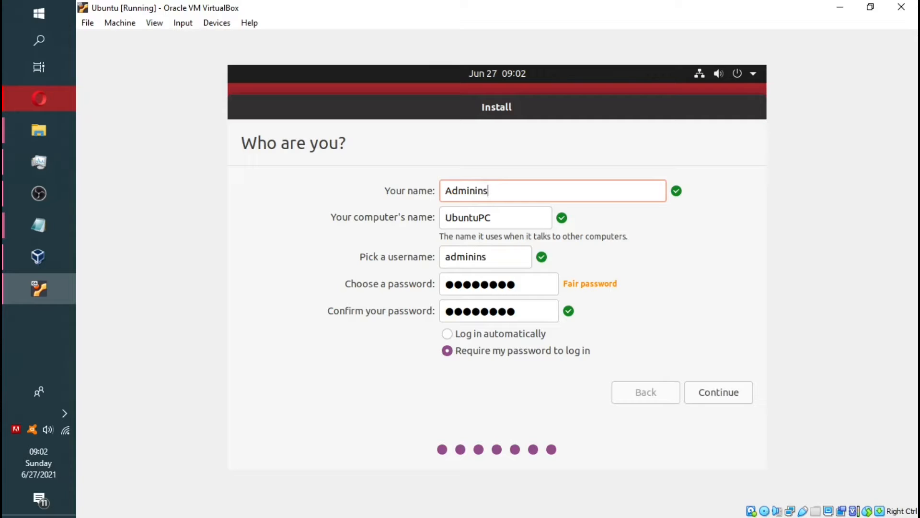
text(tor)
click(718, 392)
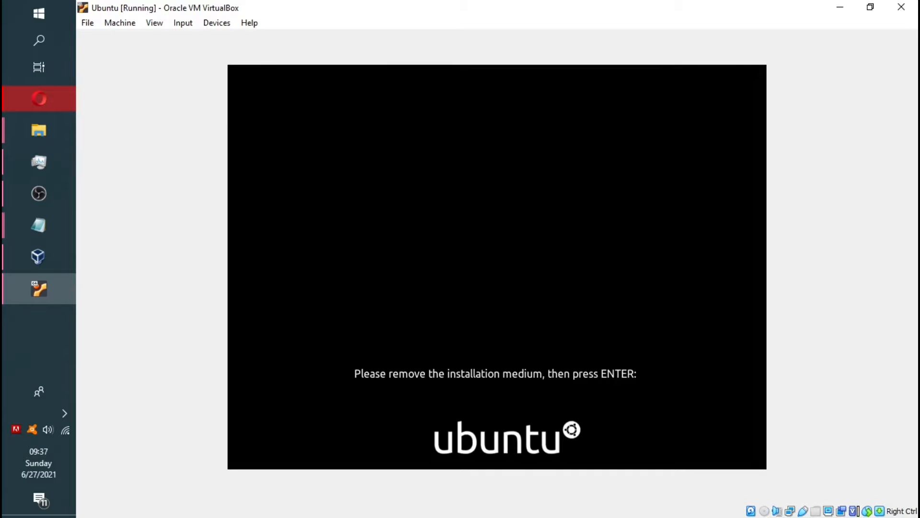
Confirm the remove-installation-medium prompt so the VM reboots to the Ubuntu login screen
key(Return)
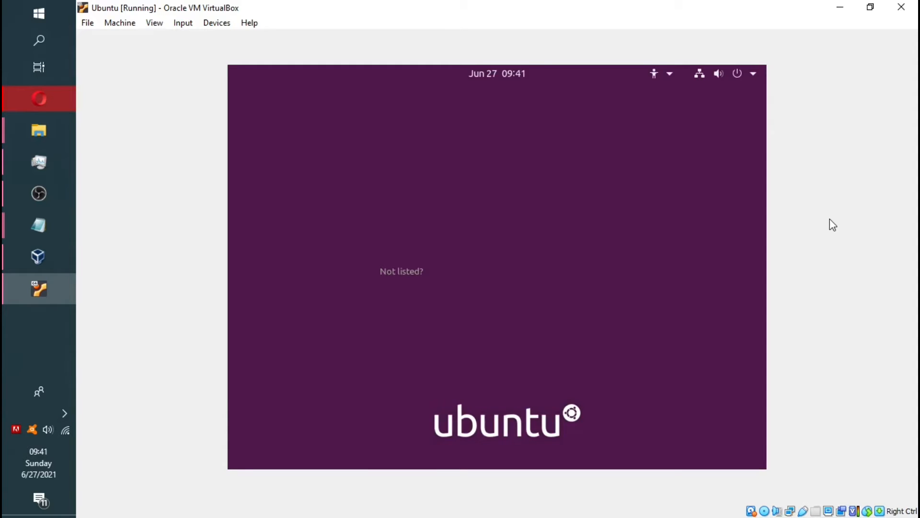
Log in as the new user with the account password, then open and dismiss the desktop menu
click(501, 261)
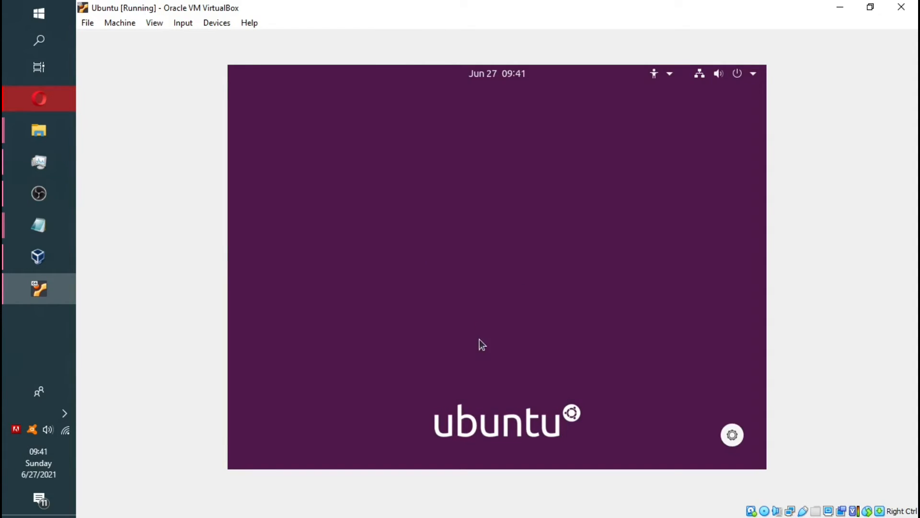
text(******)
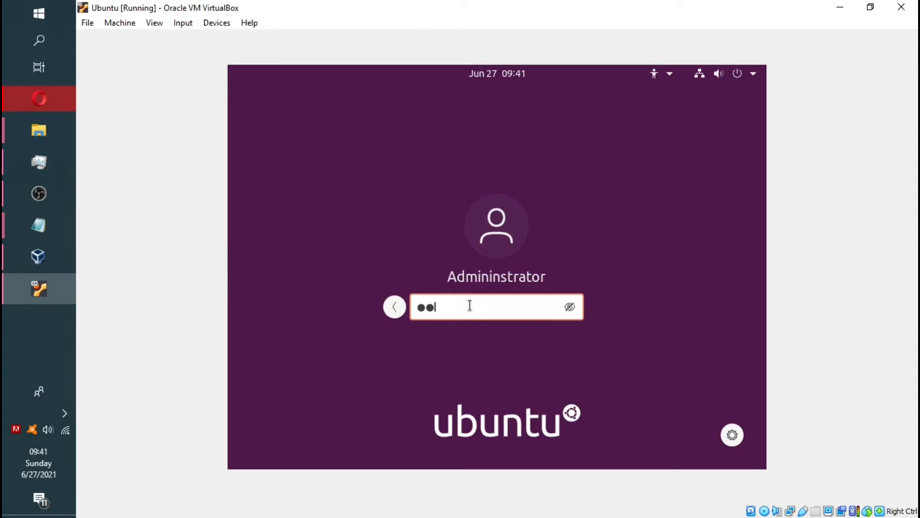
key(Return)
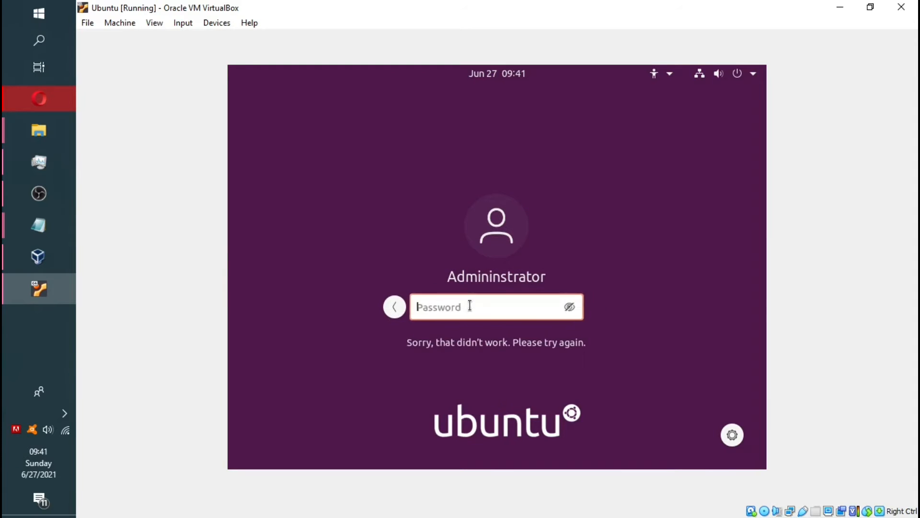
text(*******)
key(Return)
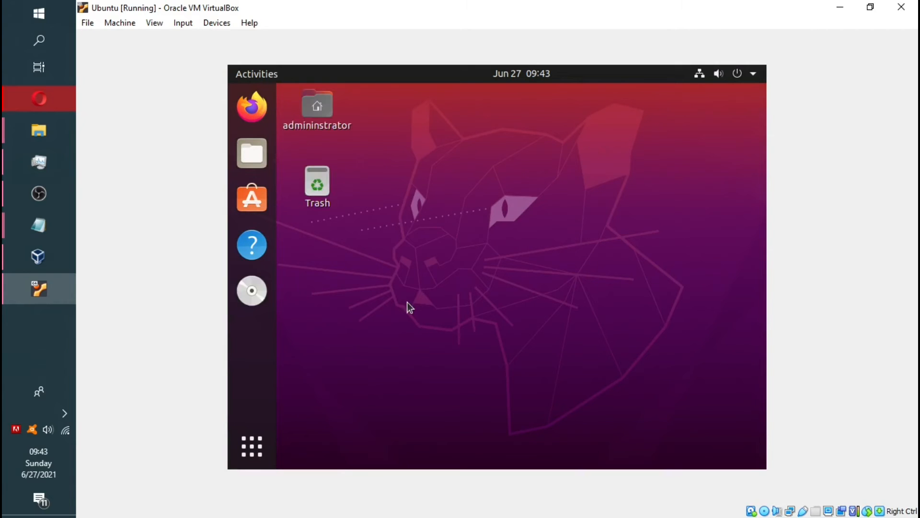
right_click(394, 101)
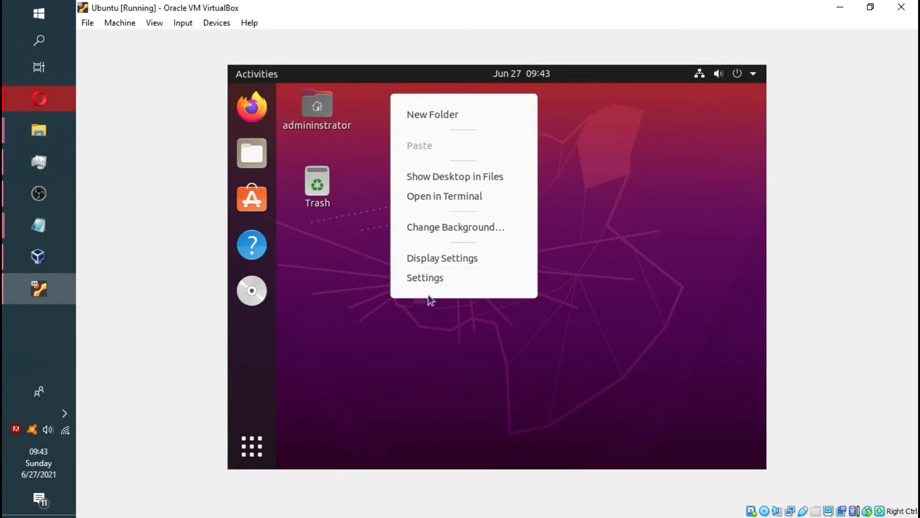
click(407, 313)
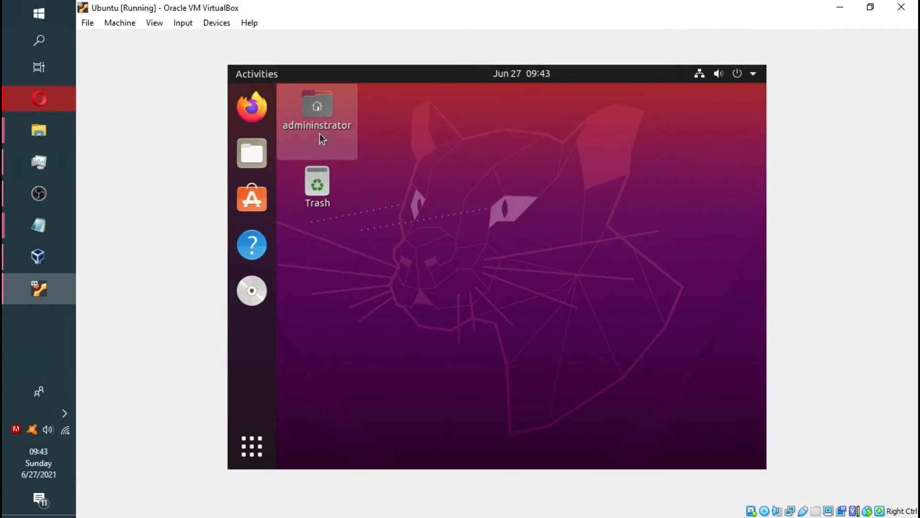